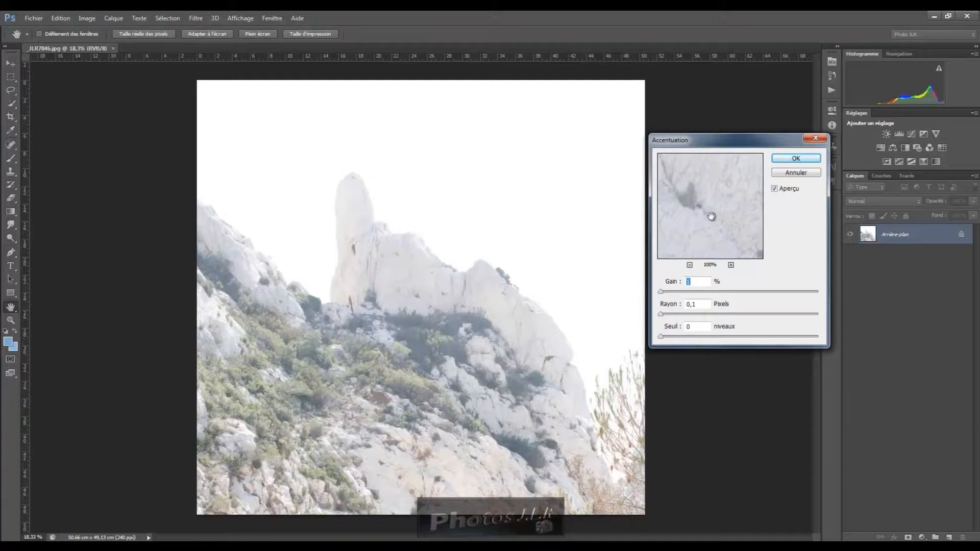
# Step: Zoom the preview inside the Accentuation filter dialog out to 6%
pyautogui.click(689, 264)
pyautogui.click(689, 265)
pyautogui.click(689, 265)
pyautogui.click(689, 265)
pyautogui.click(689, 265)
pyautogui.click(689, 265)
pyautogui.click(689, 265)
pyautogui.click(689, 265)
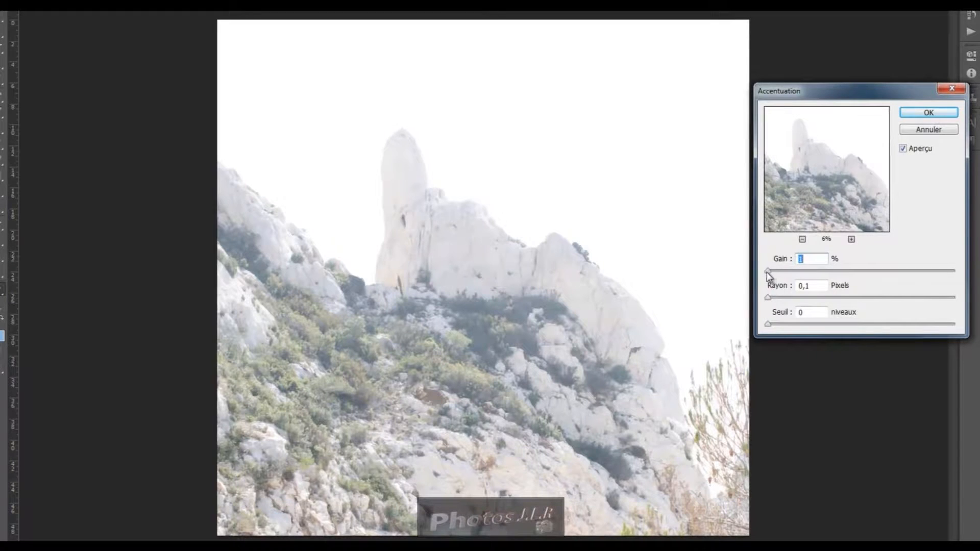
# Step: Try out the Accentuation settings across their range, ending at 225% gain, a 127.4-pixel radius and a threshold of 138 levels
pyautogui.moveTo(819, 276); pyautogui.dragTo(962, 277)
pyautogui.moveTo(956, 273); pyautogui.dragTo(766, 273)
pyautogui.moveTo(768, 297); pyautogui.dragTo(836, 298)
pyautogui.moveTo(835, 296); pyautogui.dragTo(871, 300)
pyautogui.moveTo(768, 324)
pyautogui.mouseDown()
pyautogui.moveTo(909, 327)
pyautogui.moveTo(918, 306)
pyautogui.moveTo(941, 303)
pyautogui.moveTo(933, 301)
pyautogui.mouseUp()
pyautogui.click(870, 298)
pyautogui.moveTo(768, 271); pyautogui.dragTo(926, 269)
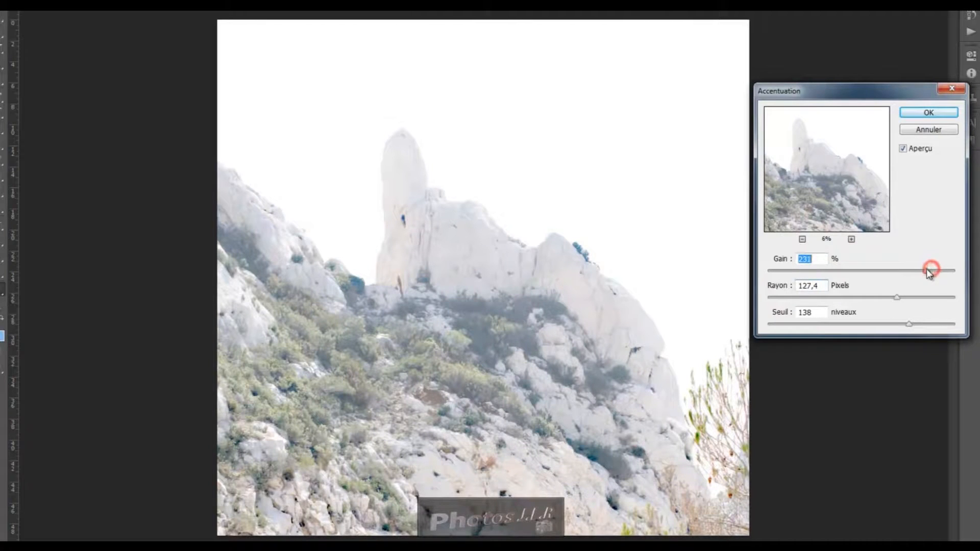
# Step: Adjust the Accentuation radius and threshold by turns, ending at a 44.9-pixel radius and 52 levels
pyautogui.moveTo(896, 299); pyautogui.dragTo(831, 325)
pyautogui.click(844, 325)
pyautogui.click(847, 324)
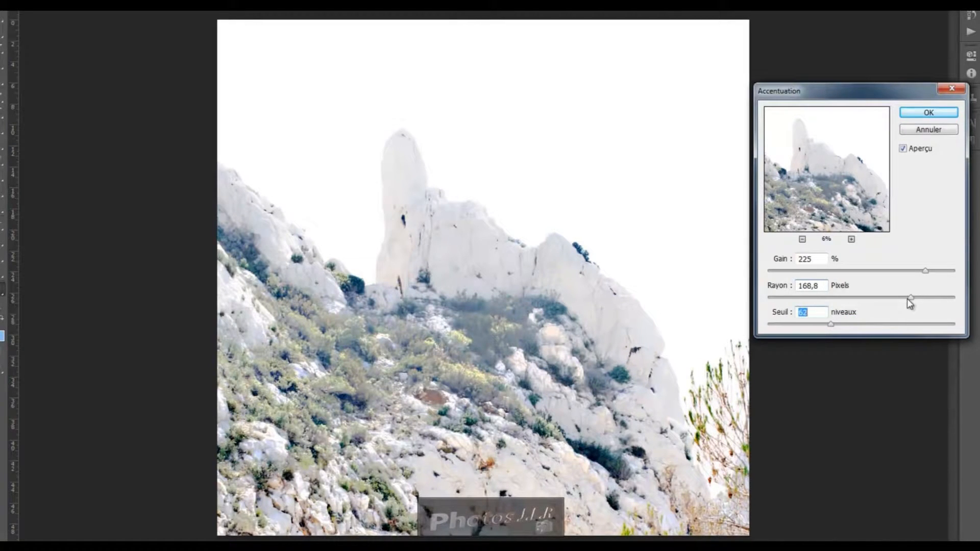
pyautogui.moveTo(910, 298); pyautogui.dragTo(885, 297)
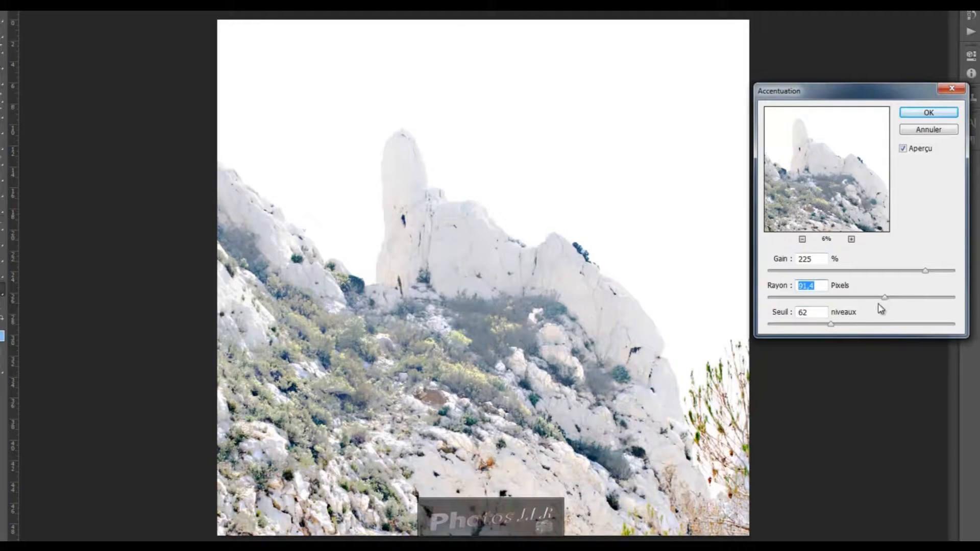
pyautogui.moveTo(832, 325); pyautogui.dragTo(821, 326)
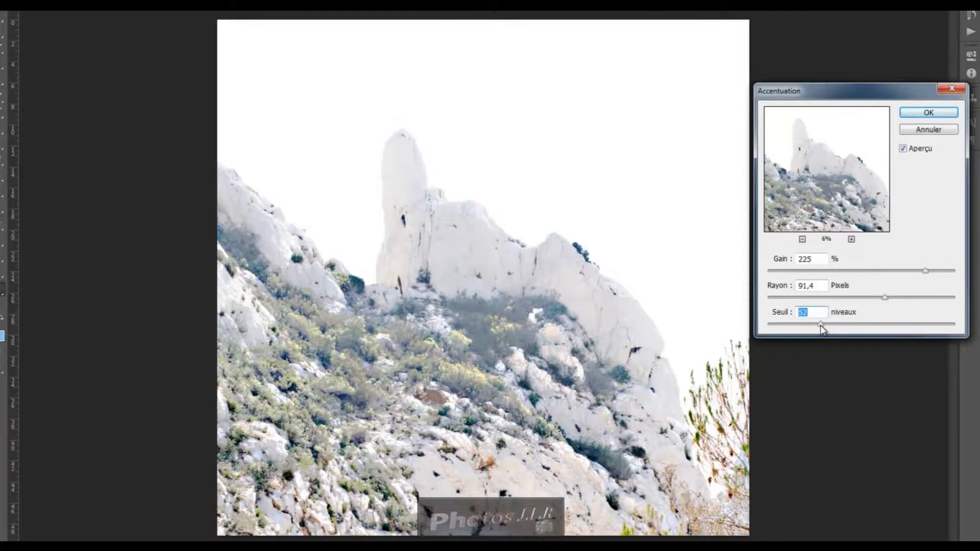
pyautogui.moveTo(884, 299); pyautogui.dragTo(868, 299)
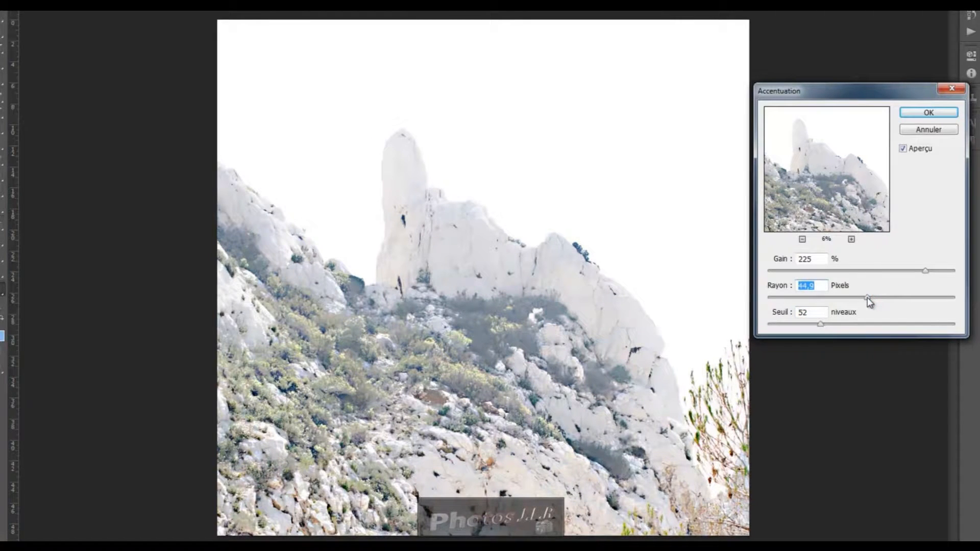
# Step: Set the Accentuation gain to 249%, the radius to 46.6 pixels and the threshold to 69 levels
pyautogui.moveTo(926, 270)
pyautogui.mouseDown()
pyautogui.moveTo(943, 276)
pyautogui.moveTo(932, 273)
pyautogui.mouseUp()
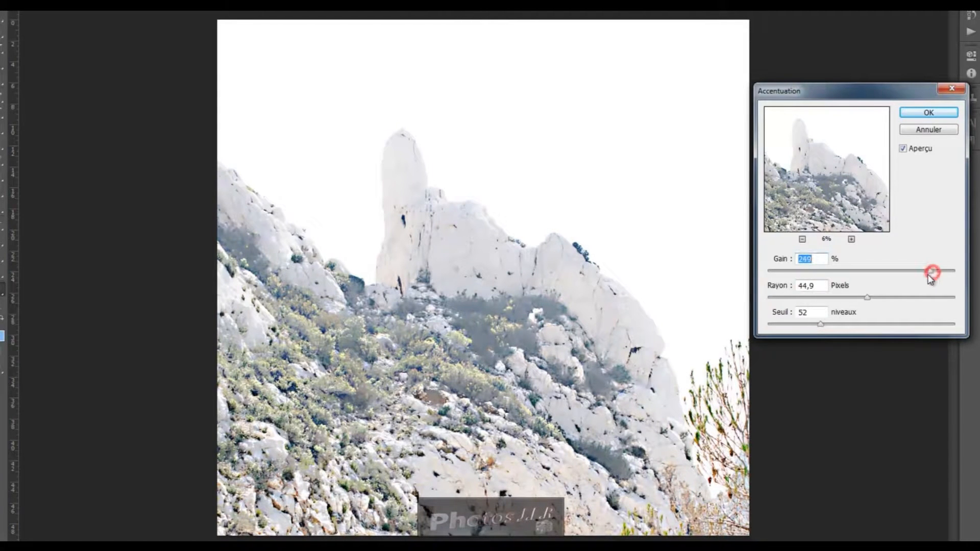
pyautogui.moveTo(866, 297); pyautogui.dragTo(868, 296)
pyautogui.moveTo(821, 323); pyautogui.dragTo(841, 327)
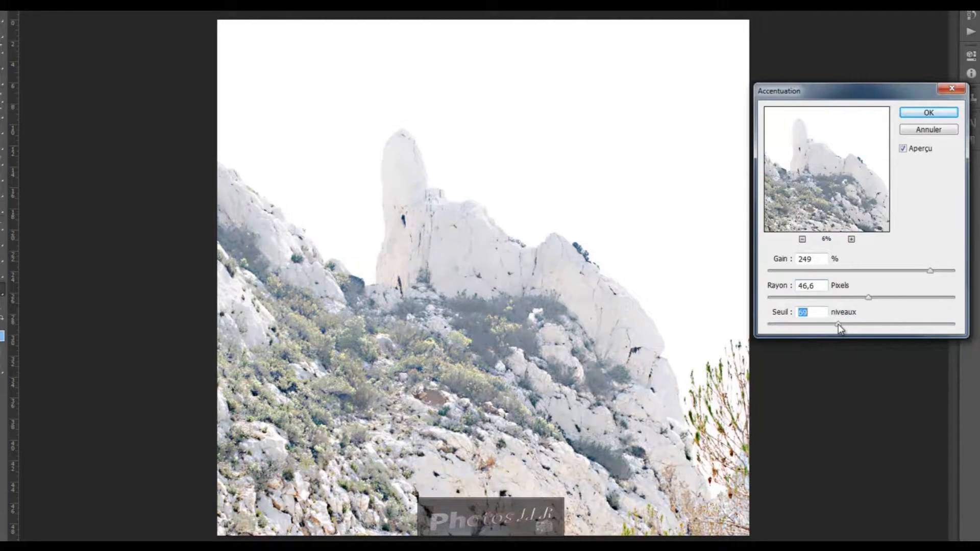
# Step: Compare the photo with and without the Accentuation preview
pyautogui.click(903, 149)
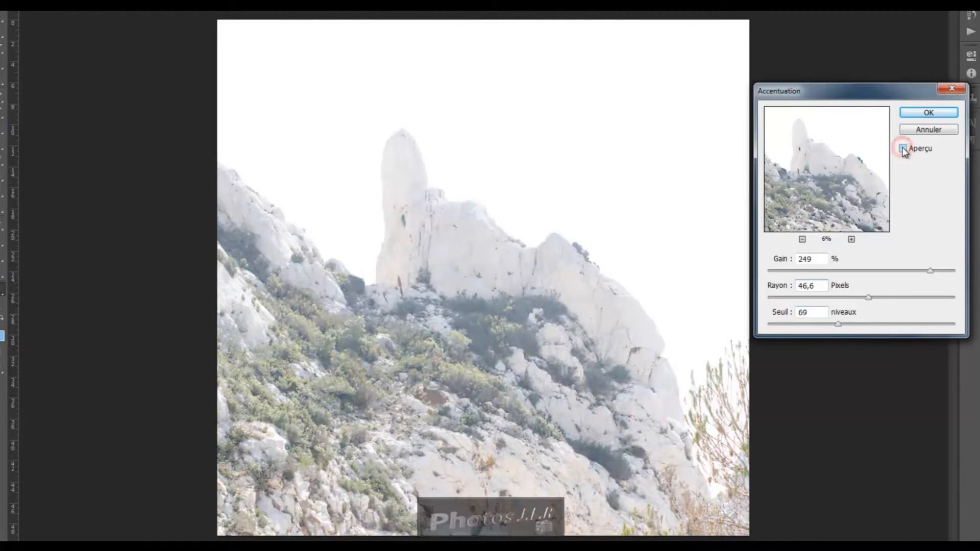
pyautogui.click(902, 149)
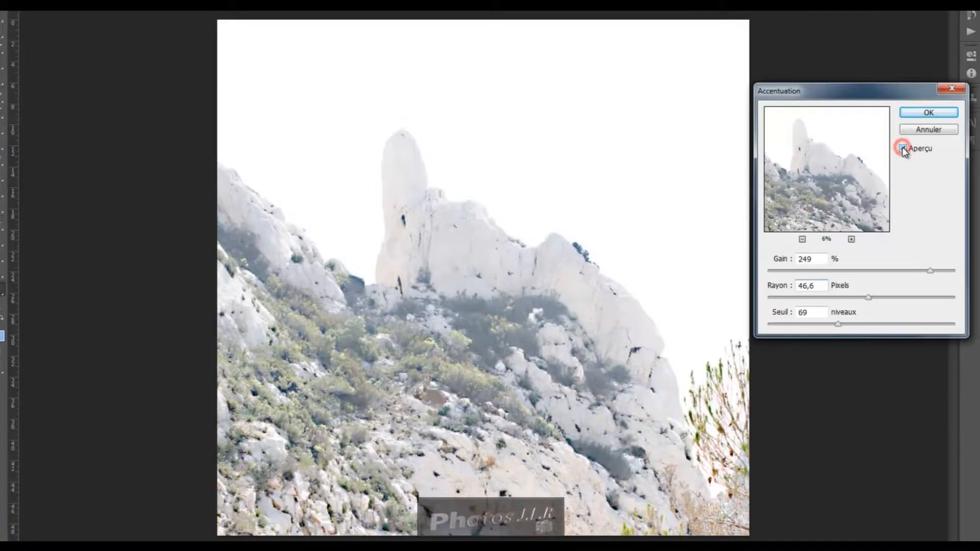
pyautogui.click(903, 149)
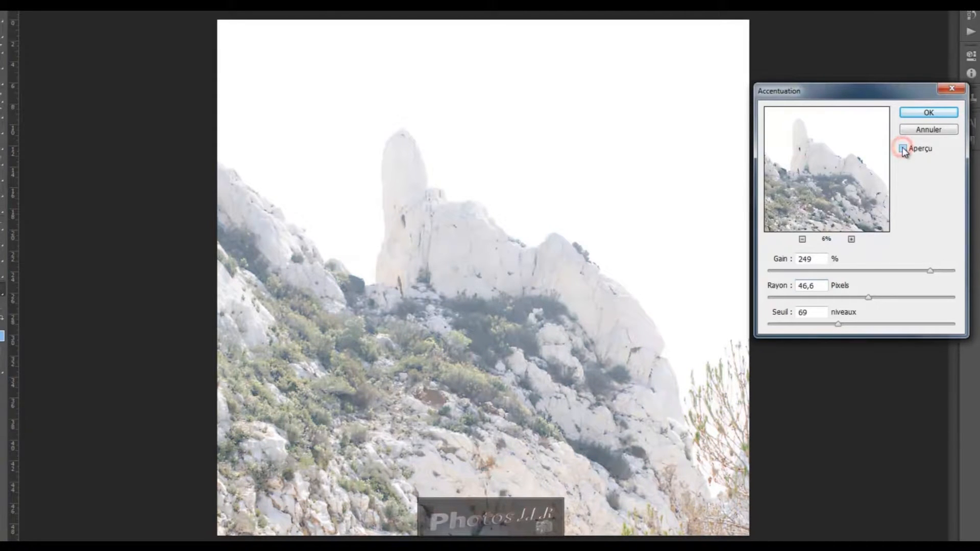
pyautogui.click(903, 149)
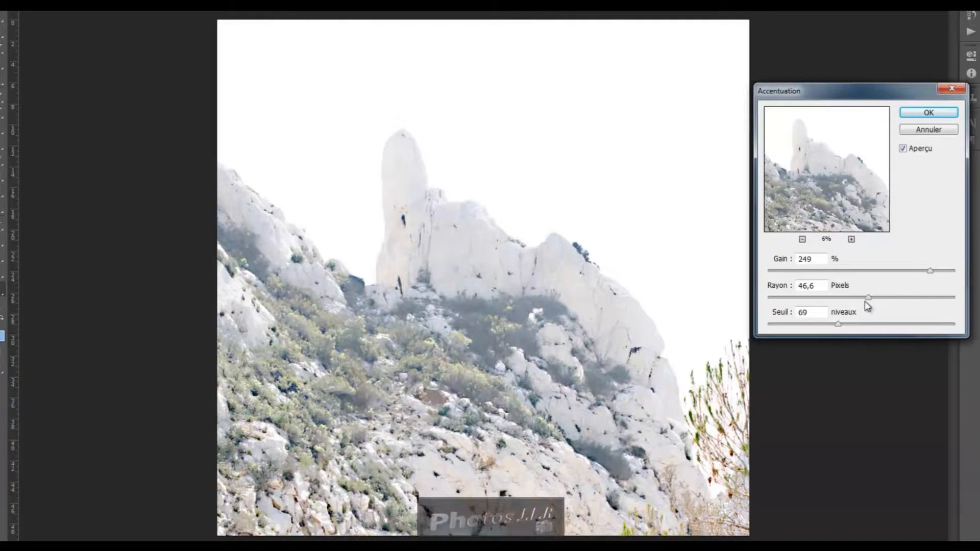
# Step: Set Accentuation to 294% gain, a 57.3-pixel radius and 79 levels, compare the photo before and after, and apply the filter
pyautogui.moveTo(870, 302)
pyautogui.mouseDown()
pyautogui.moveTo(847, 299)
pyautogui.moveTo(956, 303)
pyautogui.moveTo(877, 301)
pyautogui.mouseUp()
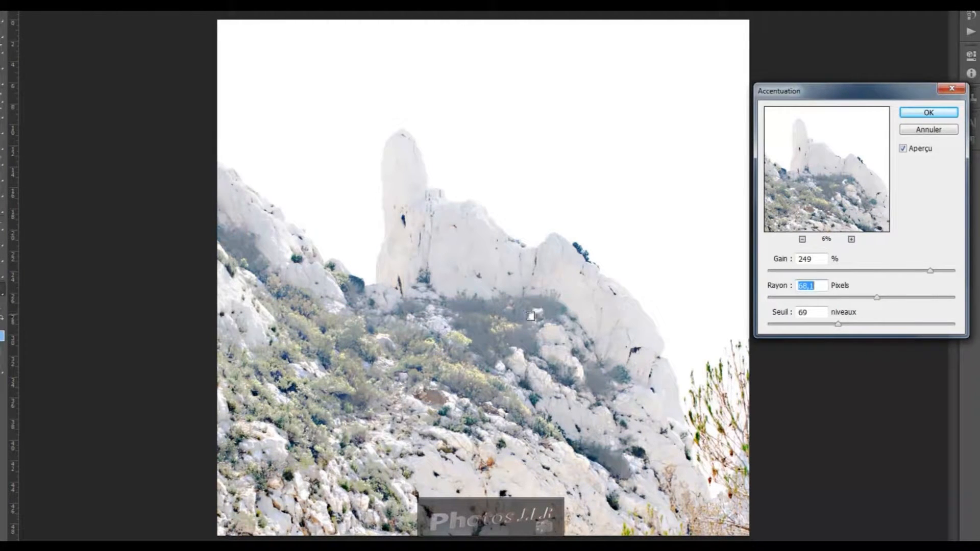
pyautogui.moveTo(877, 298)
pyautogui.mouseDown()
pyautogui.moveTo(864, 296)
pyautogui.moveTo(873, 298)
pyautogui.mouseUp()
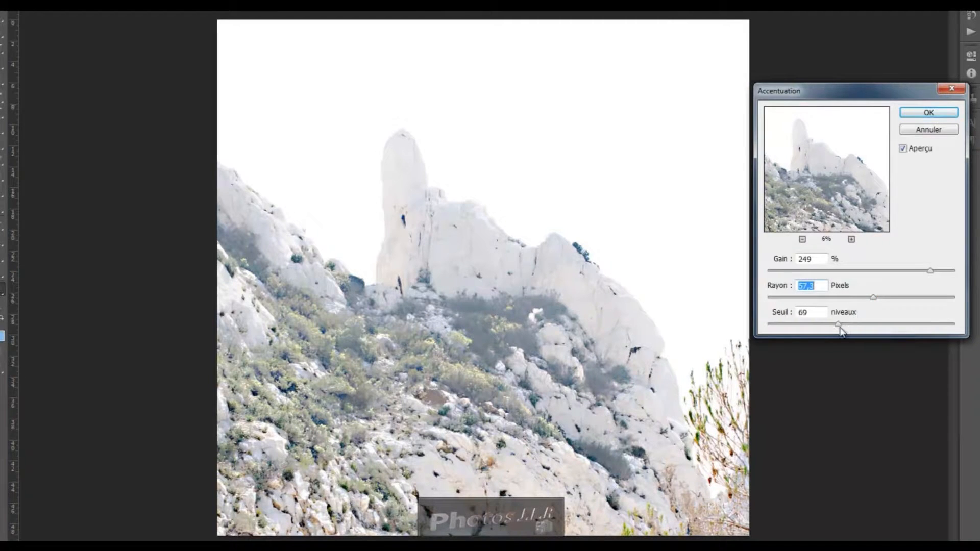
pyautogui.moveTo(837, 327)
pyautogui.mouseDown()
pyautogui.moveTo(910, 324)
pyautogui.moveTo(850, 327)
pyautogui.mouseUp()
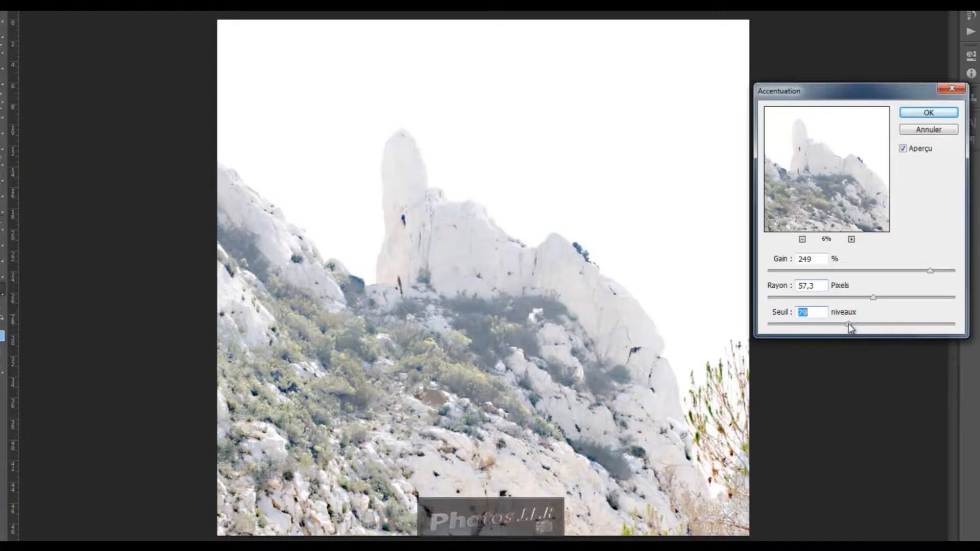
pyautogui.moveTo(929, 271); pyautogui.dragTo(940, 270)
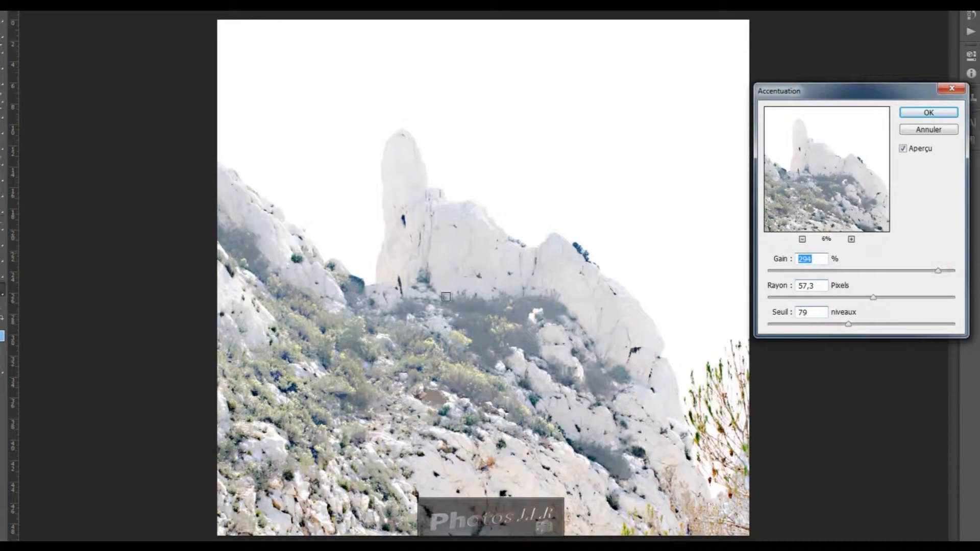
pyautogui.click(902, 148)
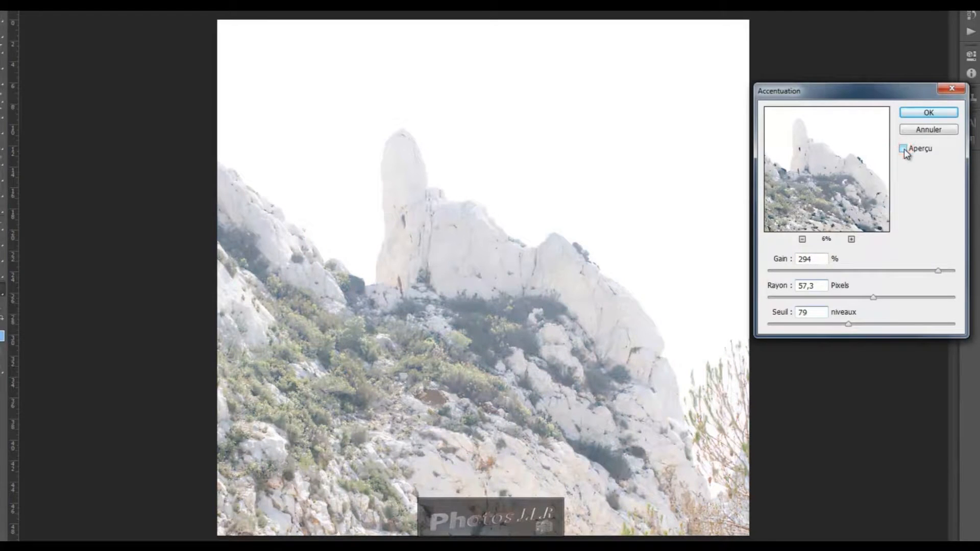
pyautogui.click(903, 149)
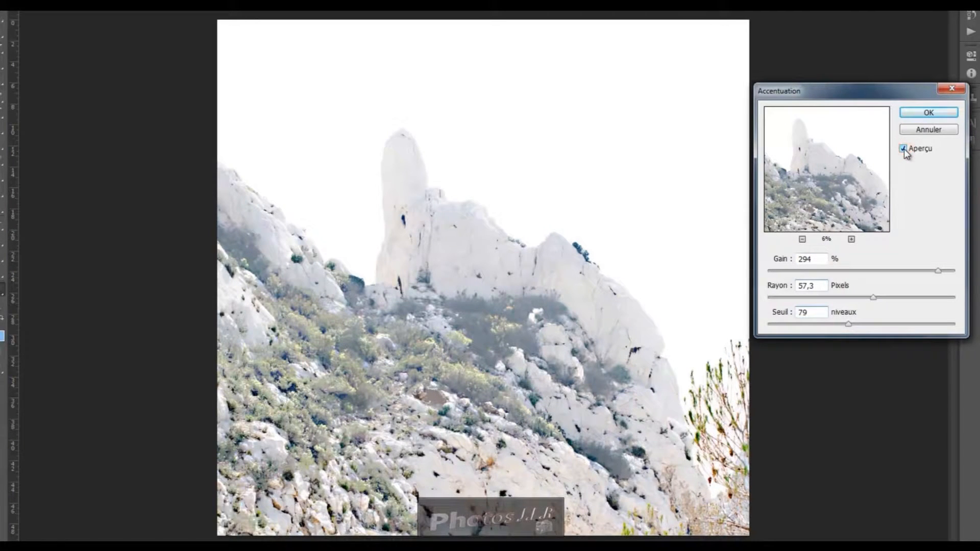
pyautogui.click(942, 115)
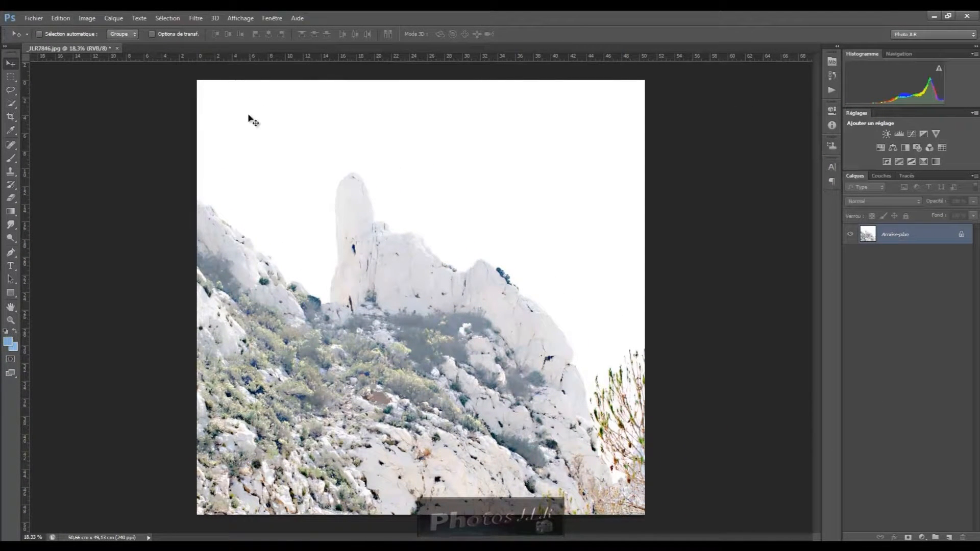
# Step: Apply the Contours plus nets sharpening filter to the photo
pyautogui.click(196, 18)
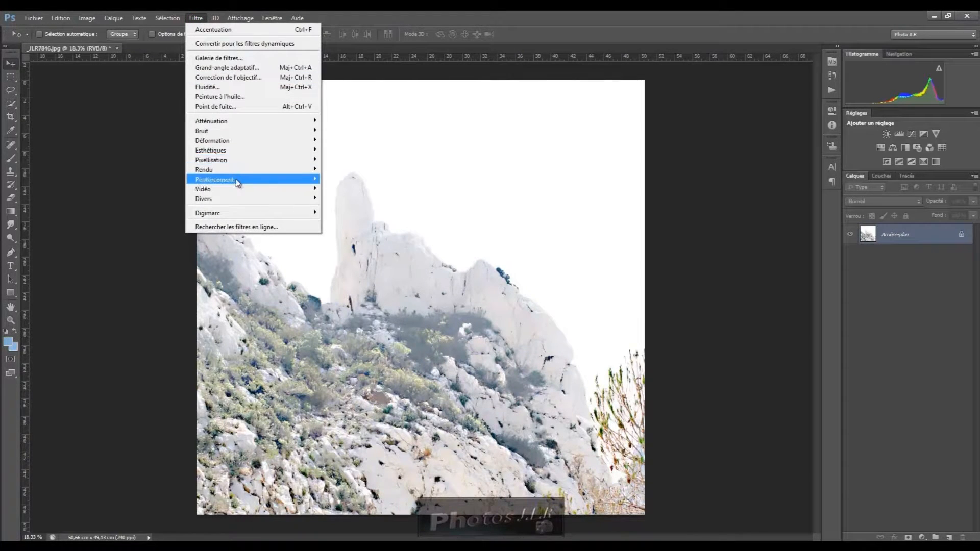
pyautogui.moveTo(237, 182)
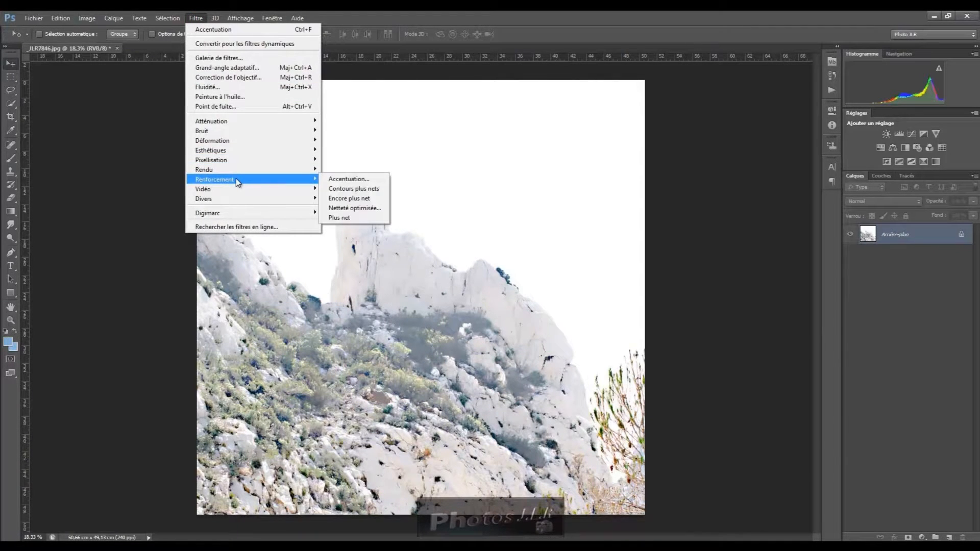
pyautogui.click(362, 189)
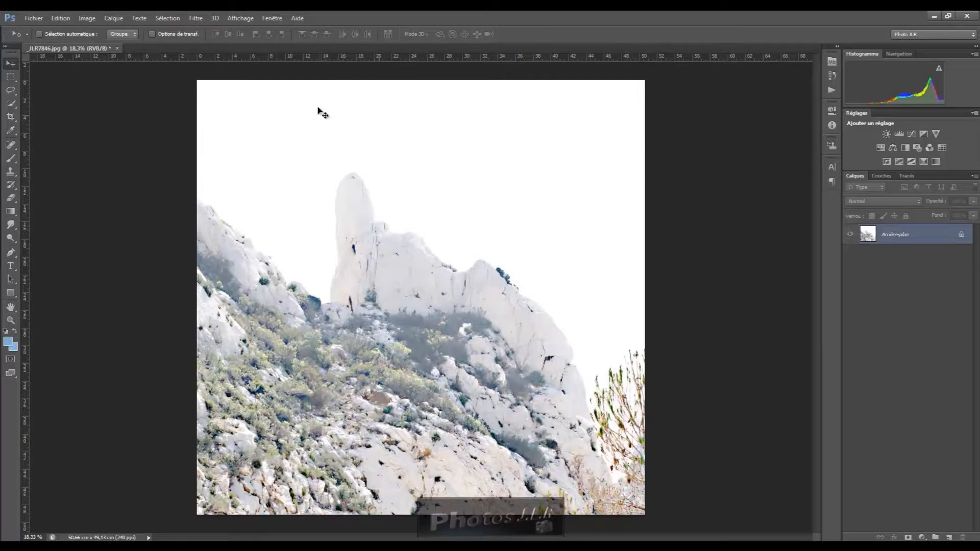
# Step: Reapply the last used filter, Contours plus nets, to the photo many times in a row
pyautogui.click(196, 18)
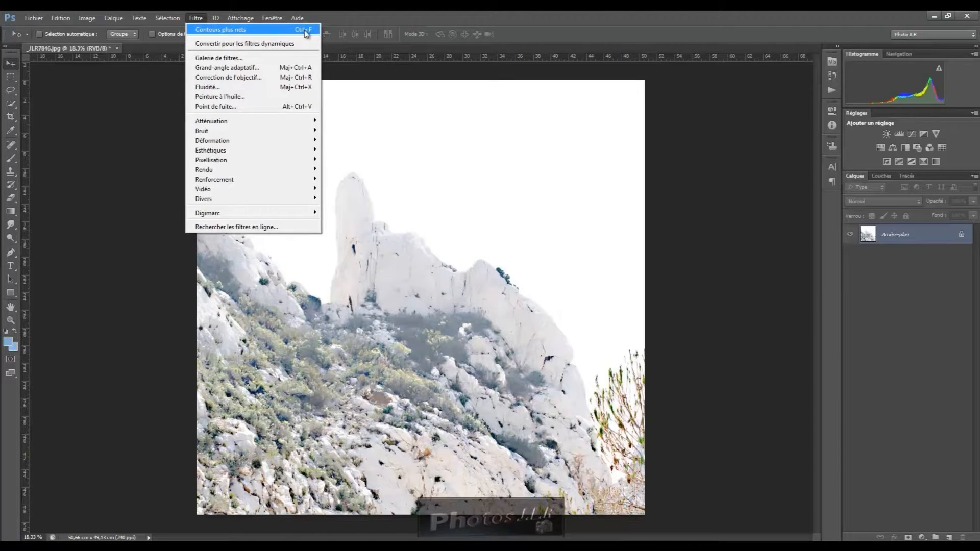
pyautogui.click(691, 199)
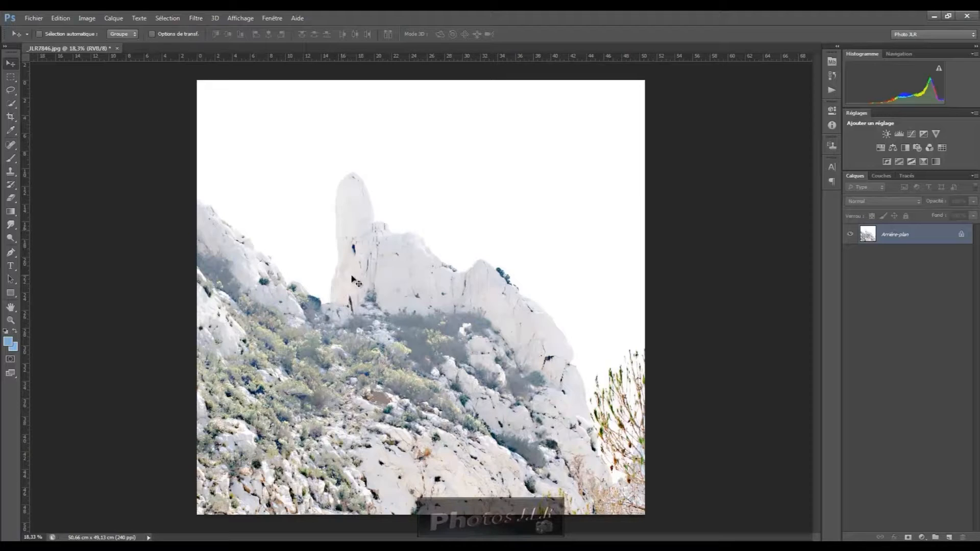
pyautogui.click(576, 286)
pyautogui.click(576, 284)
pyautogui.click(576, 284)
pyautogui.click(576, 284)
pyautogui.click(576, 284)
pyautogui.click(576, 285)
pyautogui.click(576, 284)
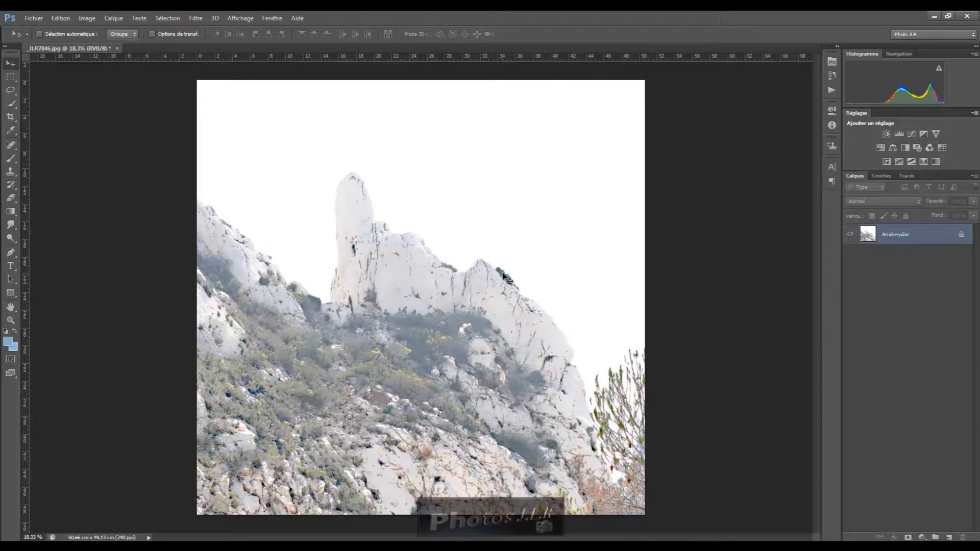
# Step: Compare how the photo looks at late, middle and early Contours plus nets states in the history
pyautogui.click(832, 76)
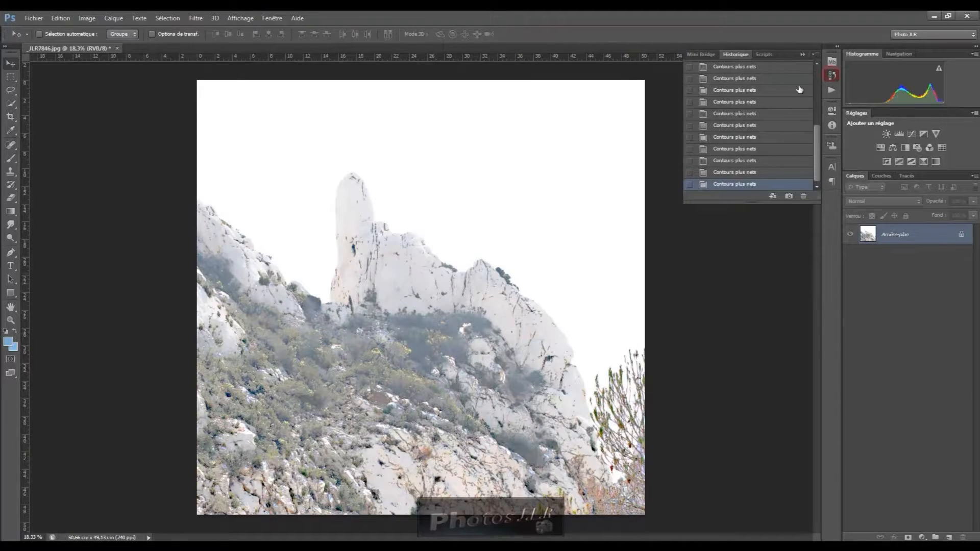
pyautogui.click(738, 137)
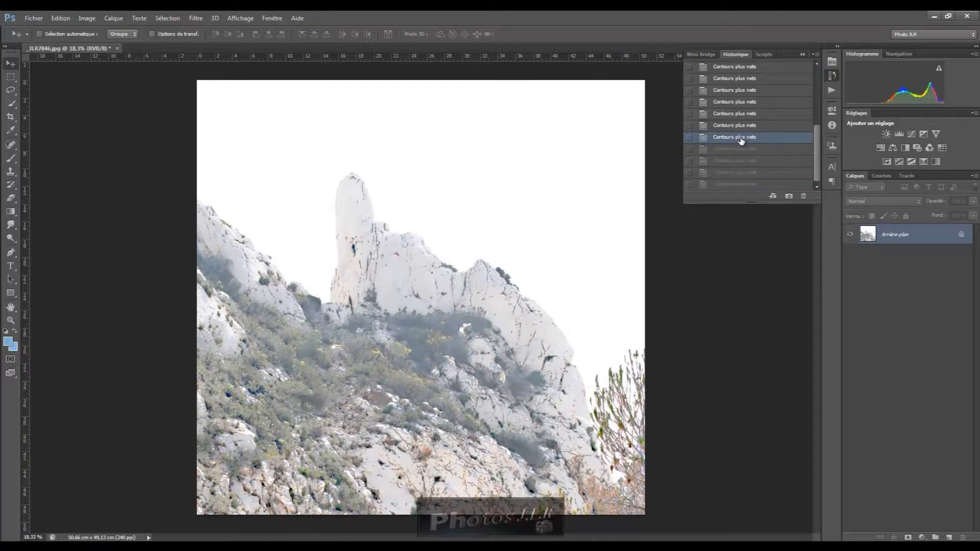
pyautogui.moveTo(819, 136); pyautogui.dragTo(819, 76)
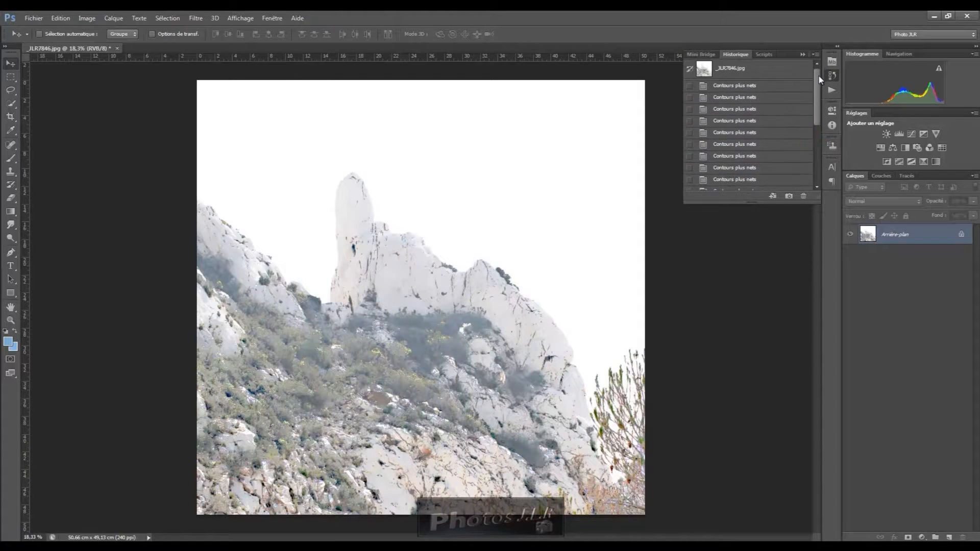
pyautogui.click(737, 87)
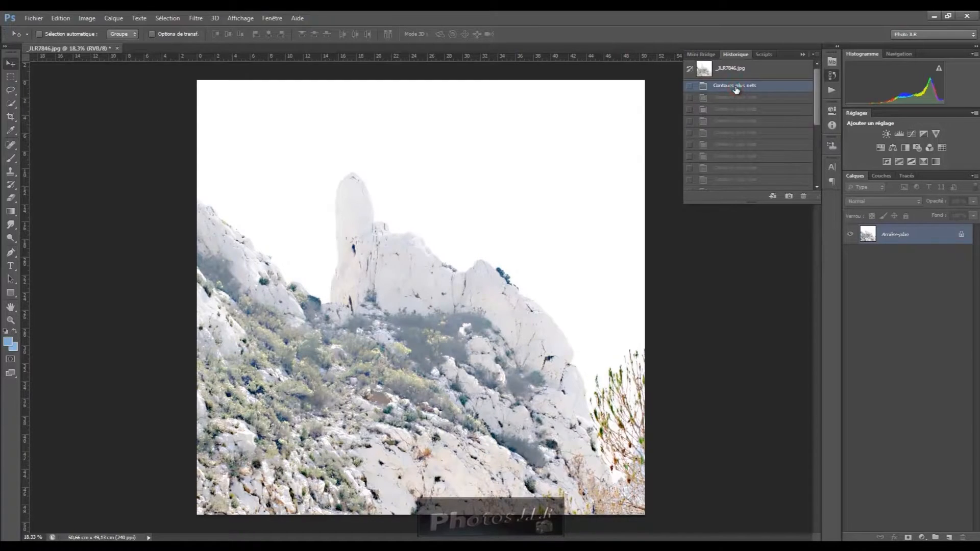
pyautogui.moveTo(815, 96); pyautogui.dragTo(821, 141)
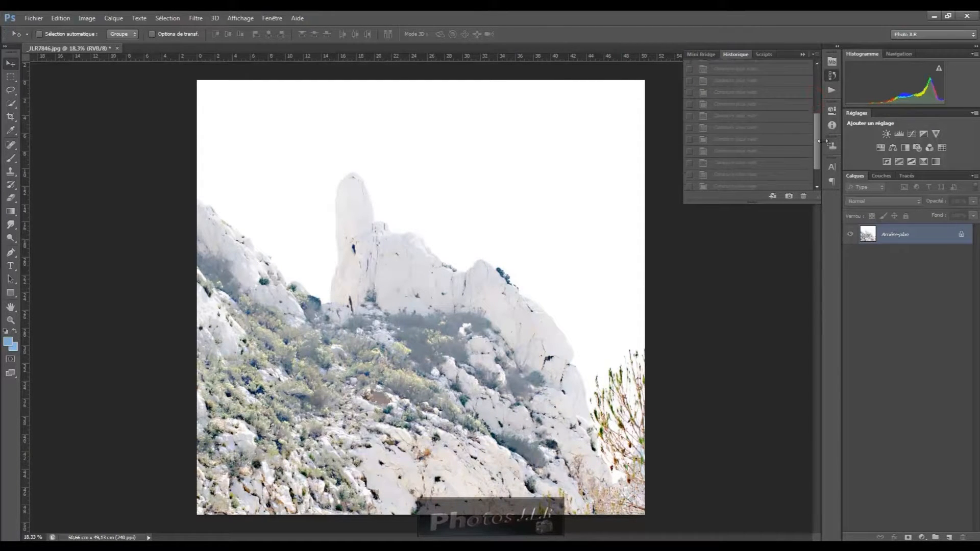
pyautogui.click(737, 120)
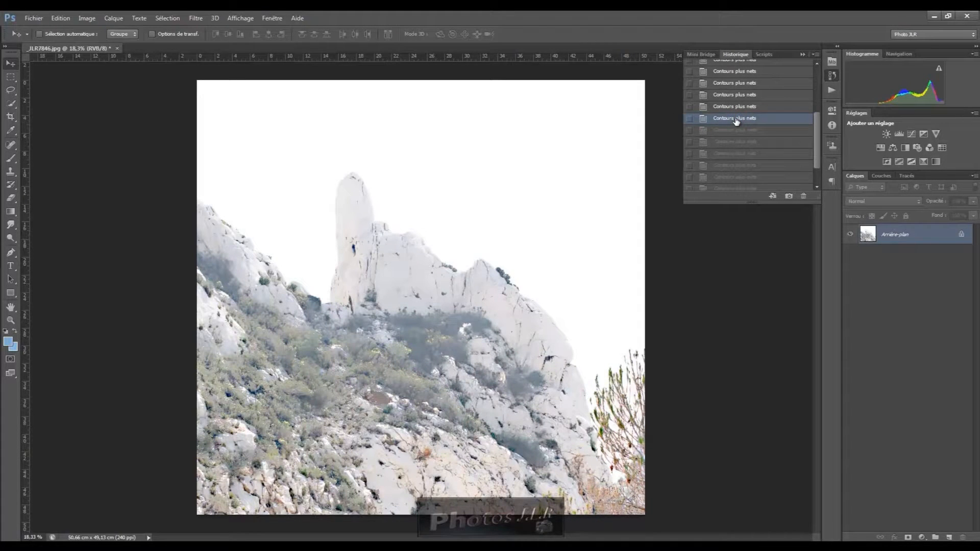
pyautogui.click(737, 84)
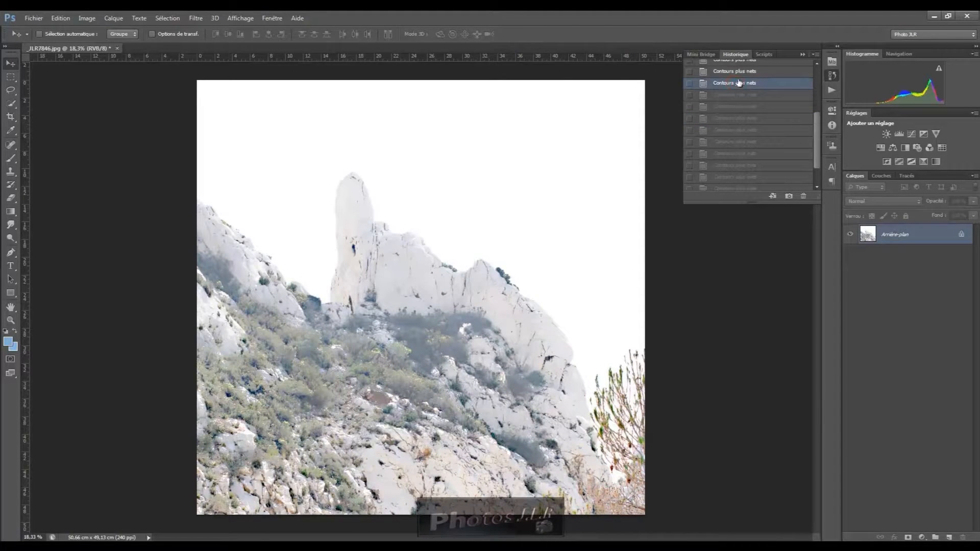
pyautogui.moveTo(818, 127); pyautogui.dragTo(818, 101)
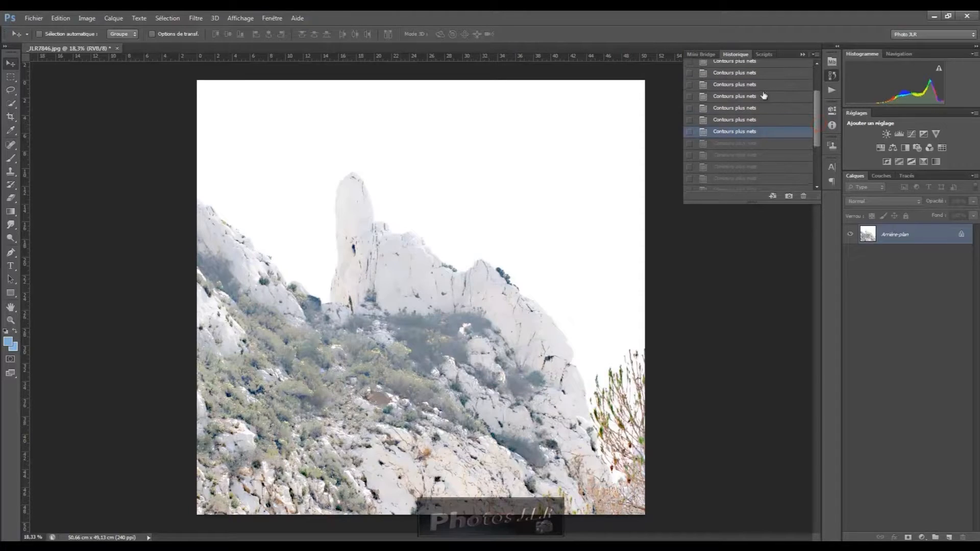
pyautogui.click(739, 86)
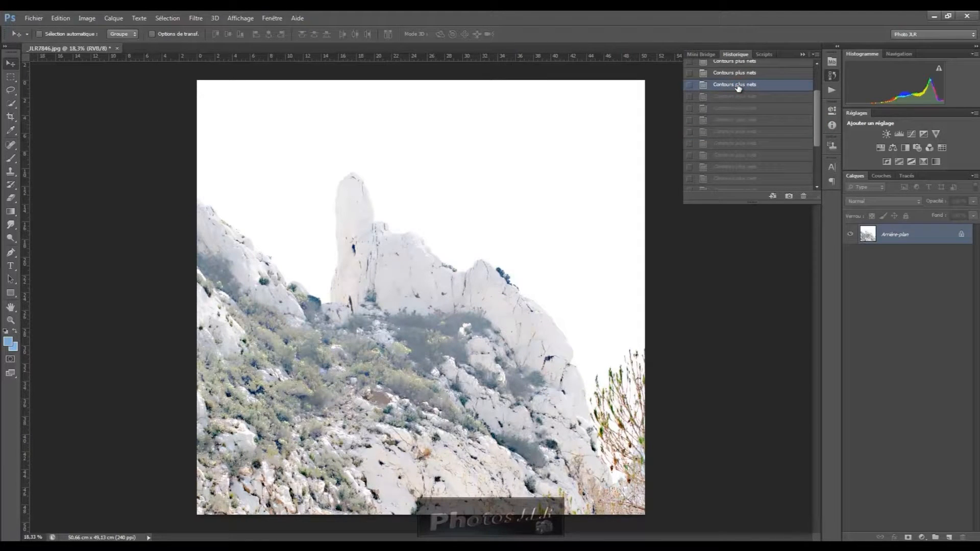
pyautogui.moveTo(821, 131); pyautogui.dragTo(819, 110)
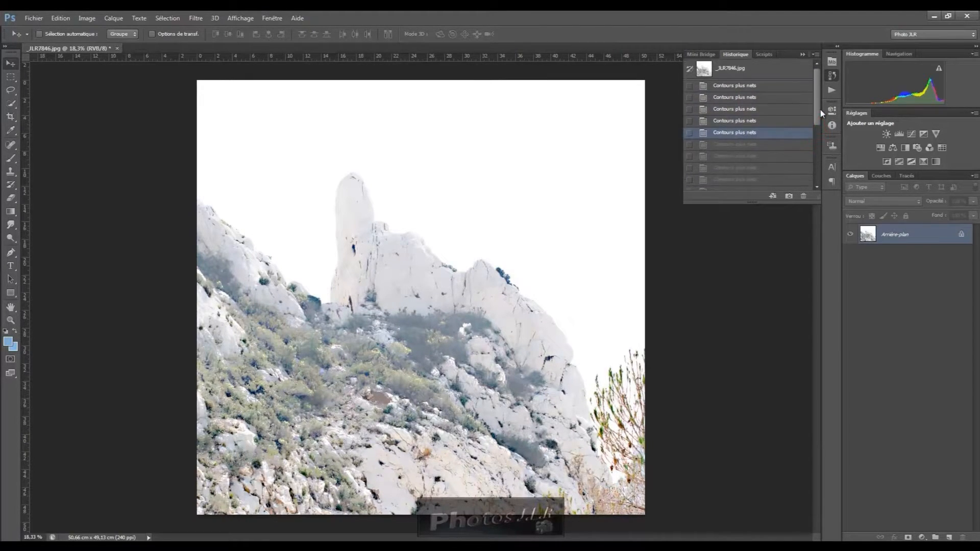
# Step: Compare the photo's first Contours plus nets history state with the fourth and second ones
pyautogui.click(729, 87)
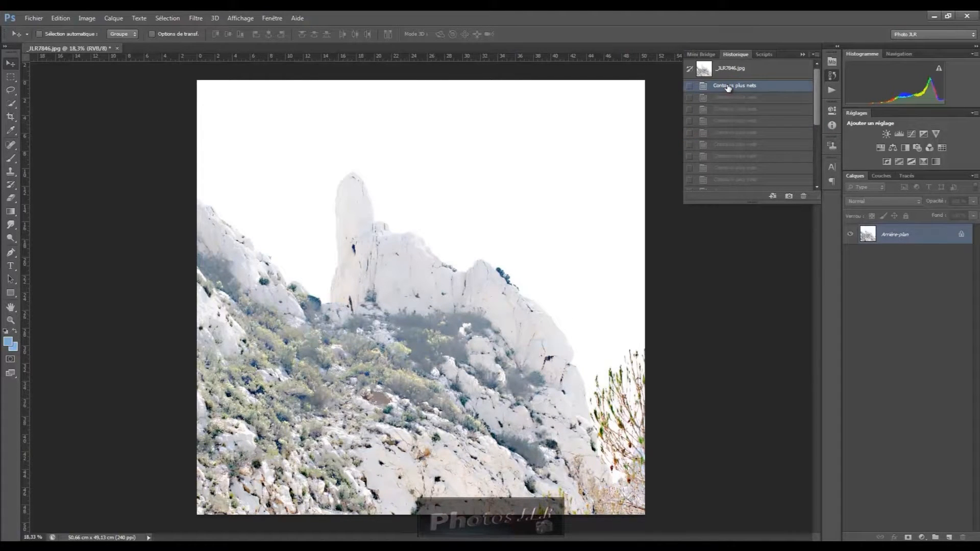
pyautogui.click(730, 122)
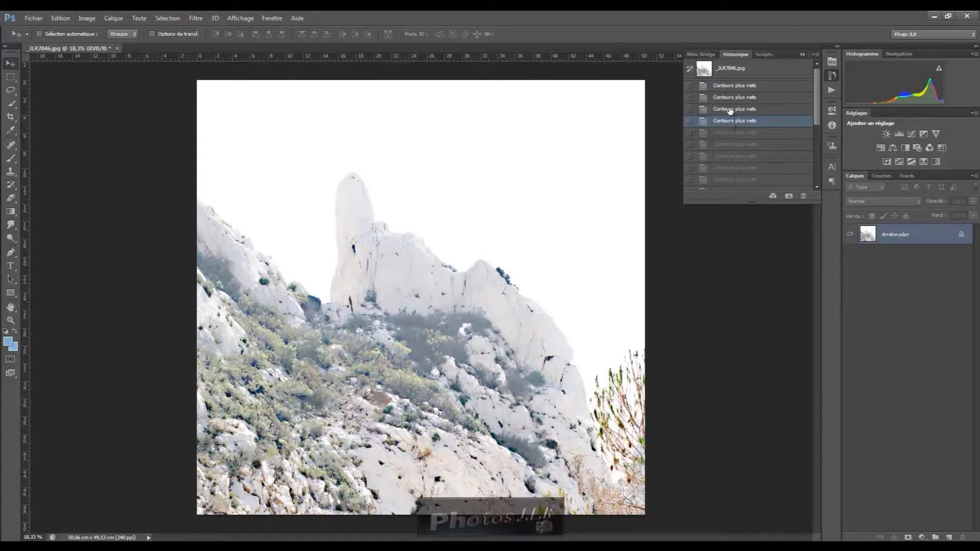
pyautogui.click(728, 86)
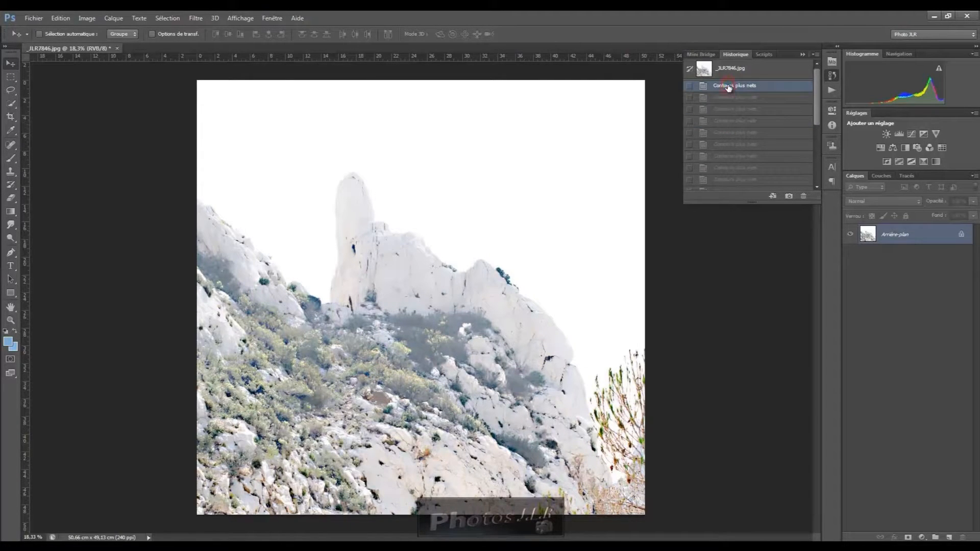
pyautogui.click(734, 122)
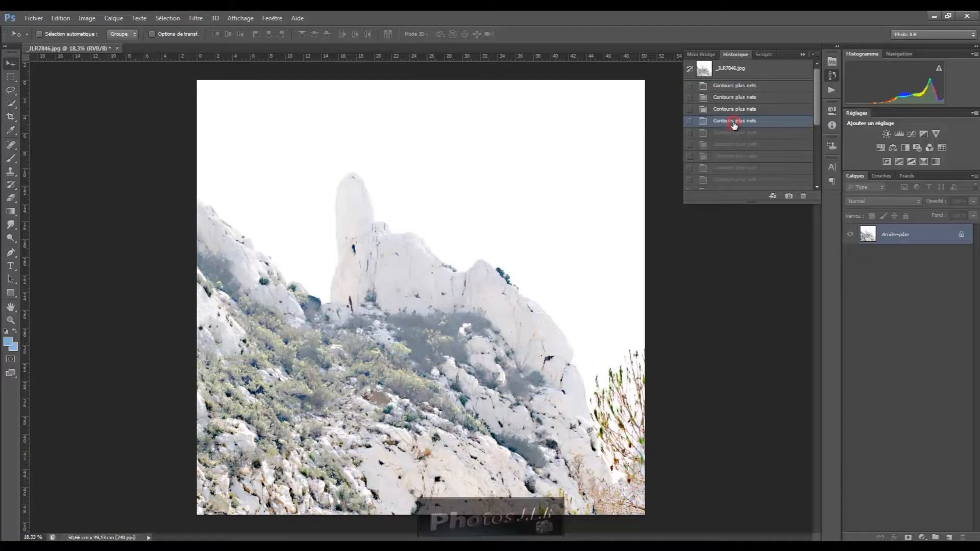
pyautogui.click(728, 87)
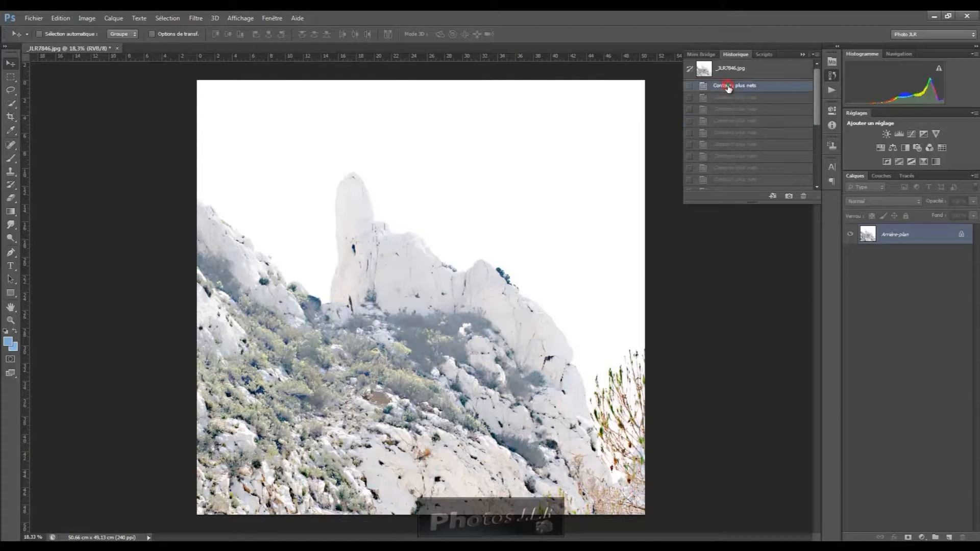
pyautogui.click(732, 99)
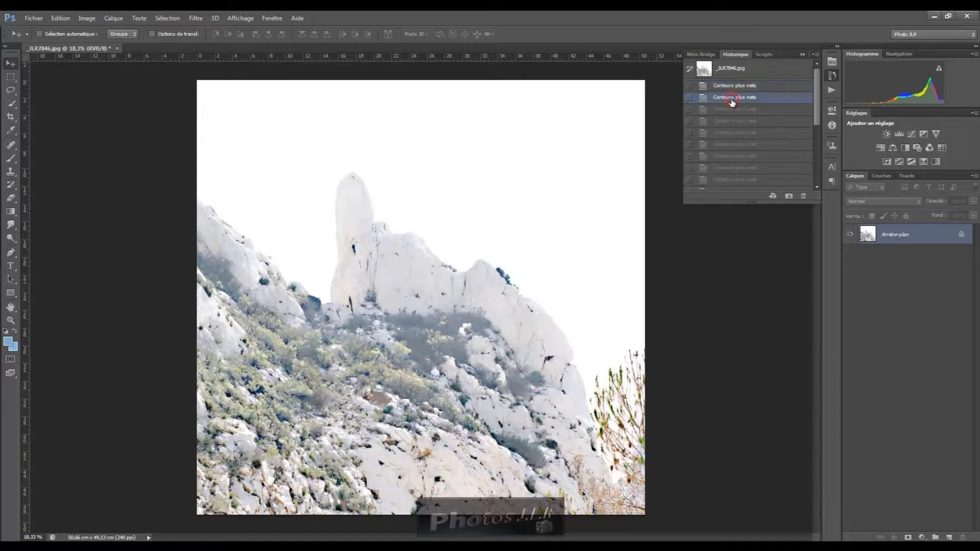
pyautogui.click(729, 86)
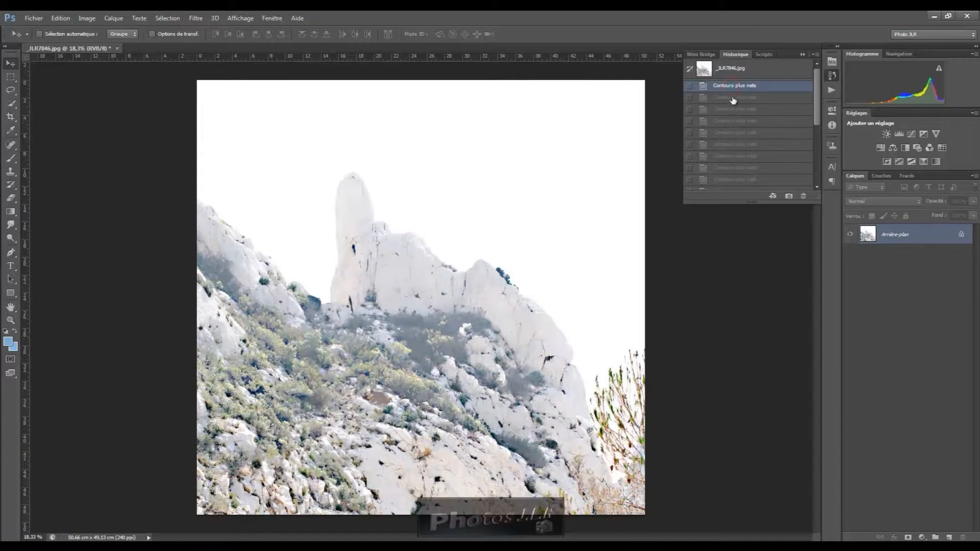
# Step: Revert the photo to the third Contours plus nets state in the history
pyautogui.click(732, 98)
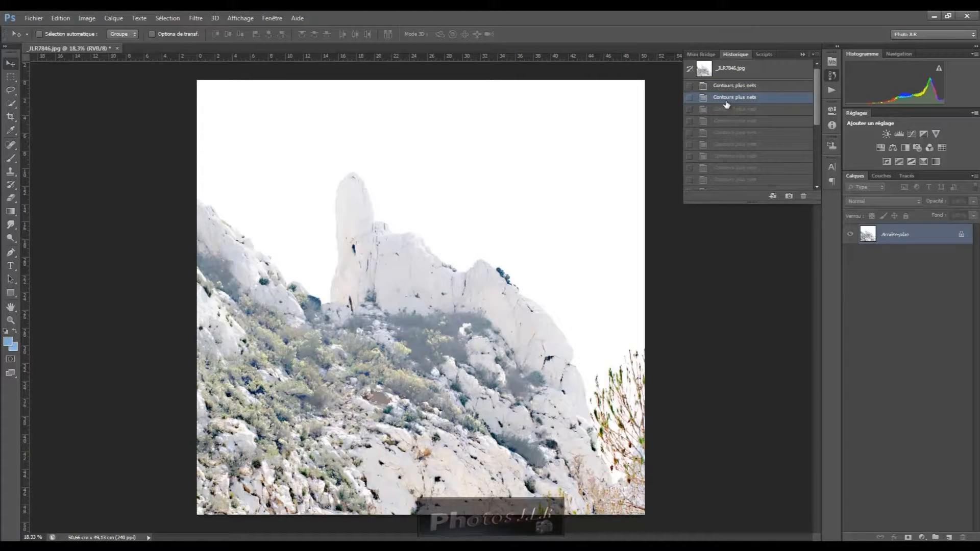
pyautogui.click(724, 111)
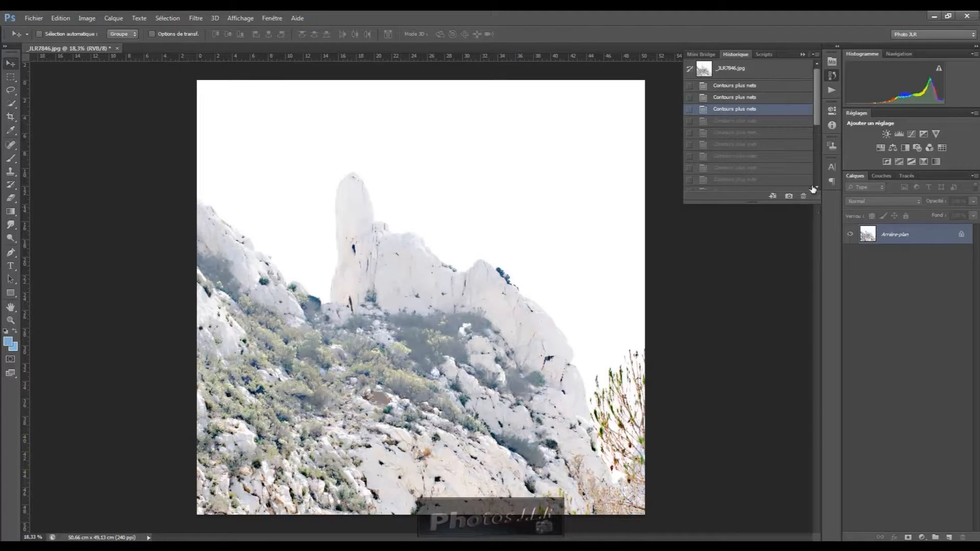
pyautogui.click(339, 333)
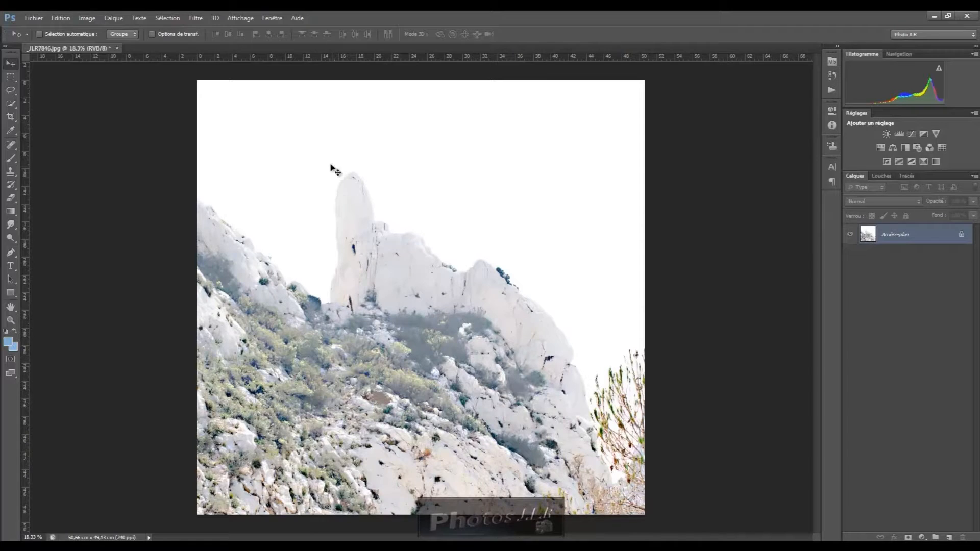
# Step: Apply the Encore plus net sharpening filter to the photo and compare the result with the preceding history state
pyautogui.click(195, 19)
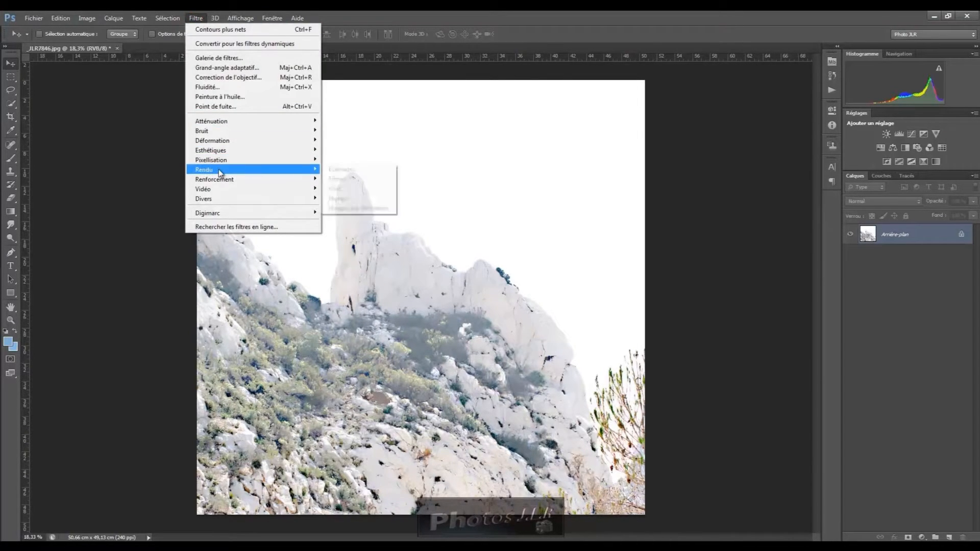
pyautogui.moveTo(219, 178)
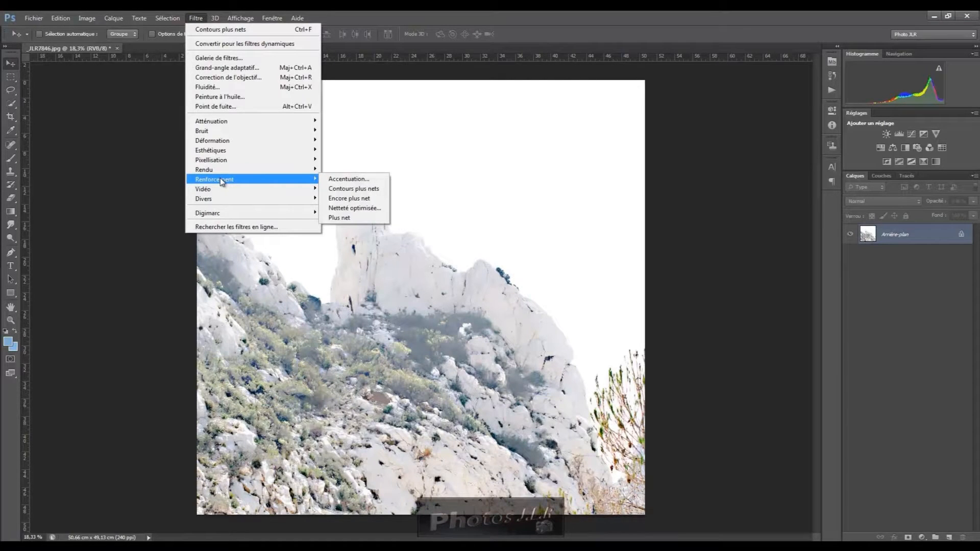
pyautogui.click(350, 199)
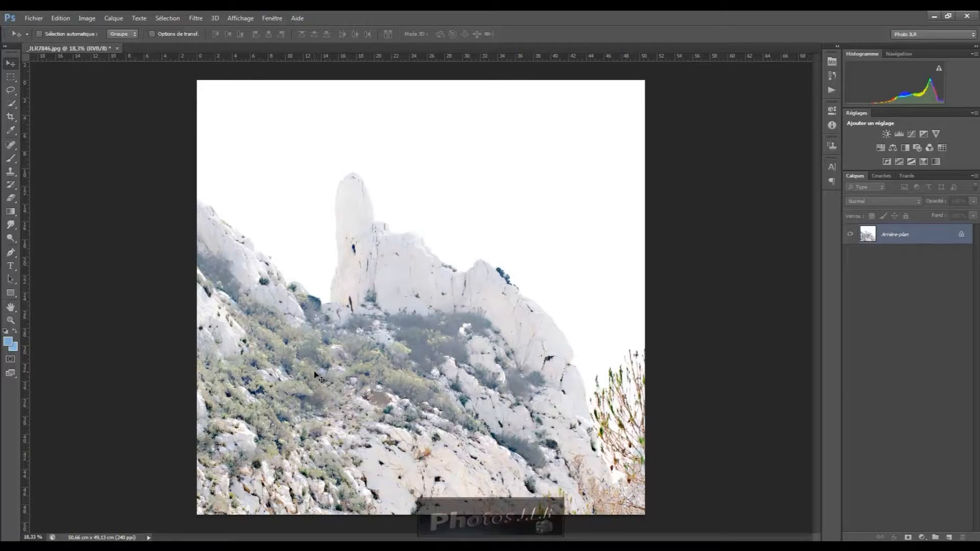
pyautogui.click(832, 76)
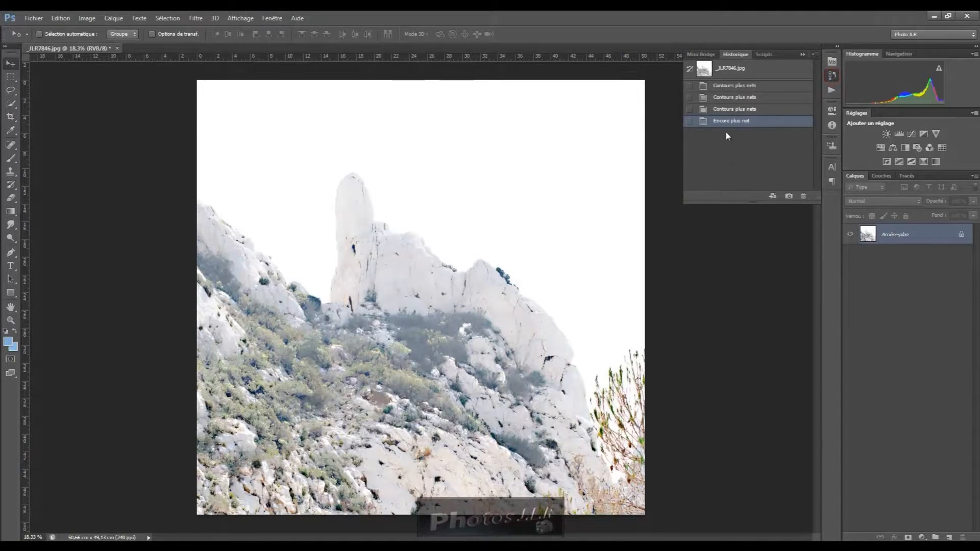
pyautogui.click(728, 110)
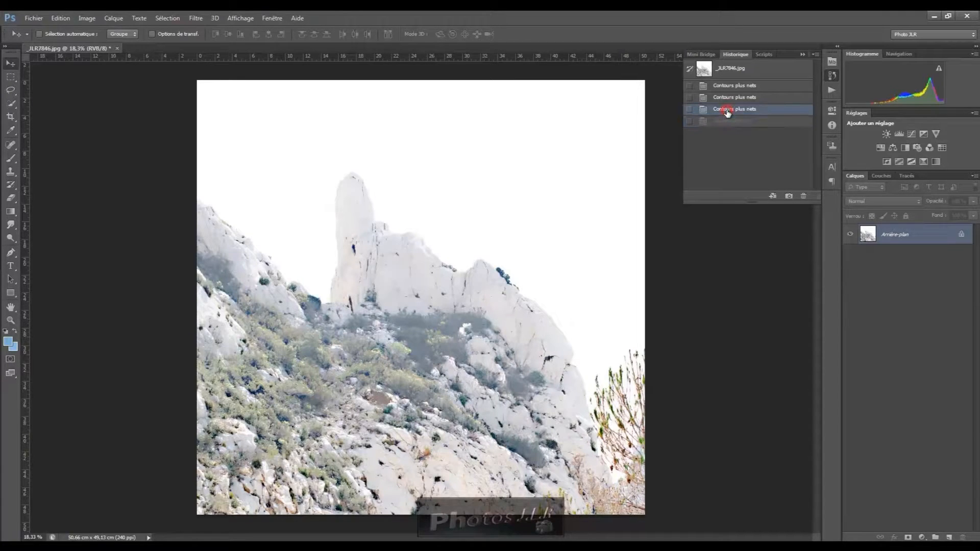
pyautogui.click(727, 123)
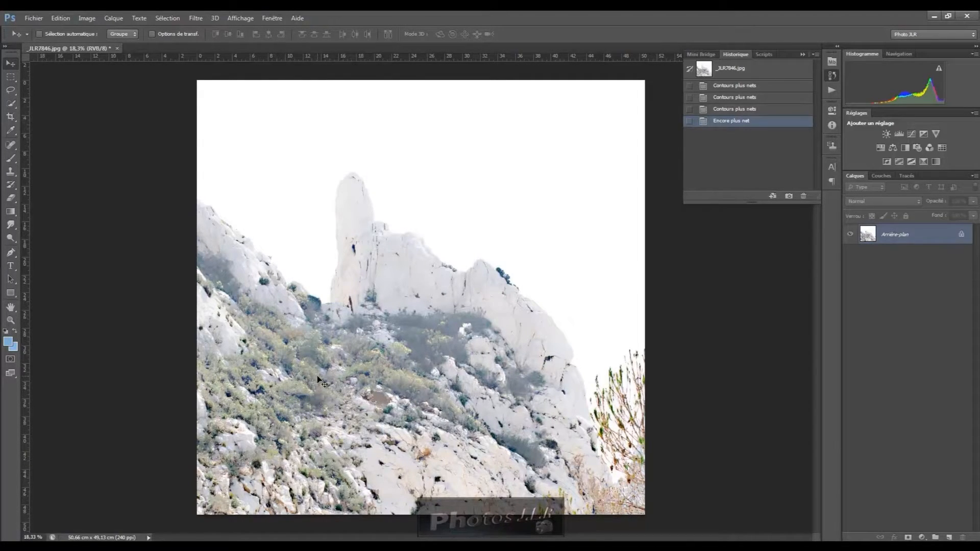
# Step: Apply Encore plus net a second time and compare the photo with the third Contours plus nets state
pyautogui.hotkey('ctrl', 'f')
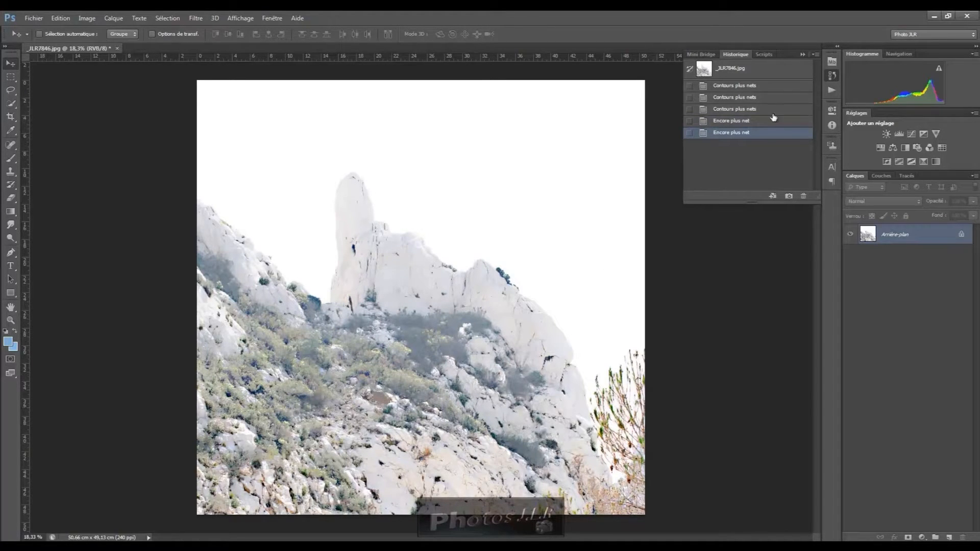
pyautogui.click(741, 110)
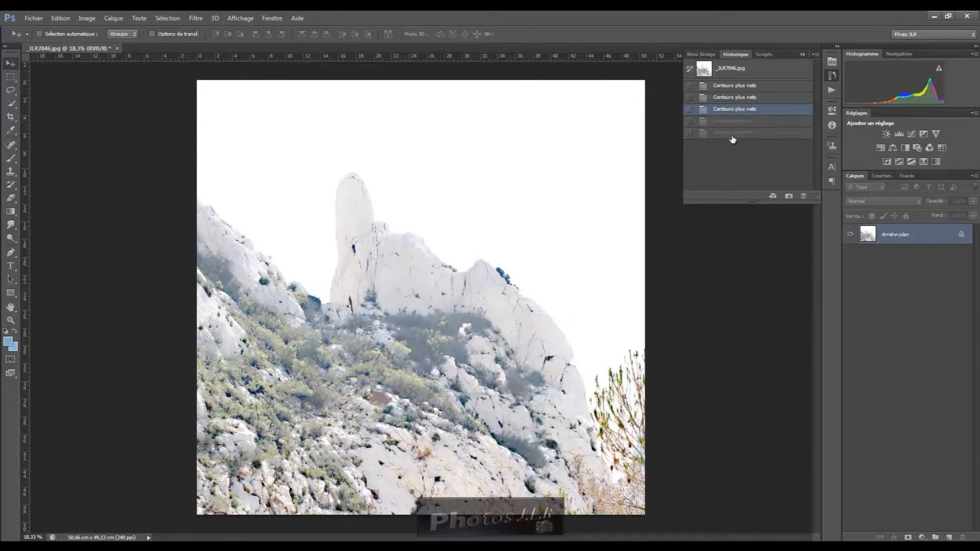
pyautogui.click(732, 133)
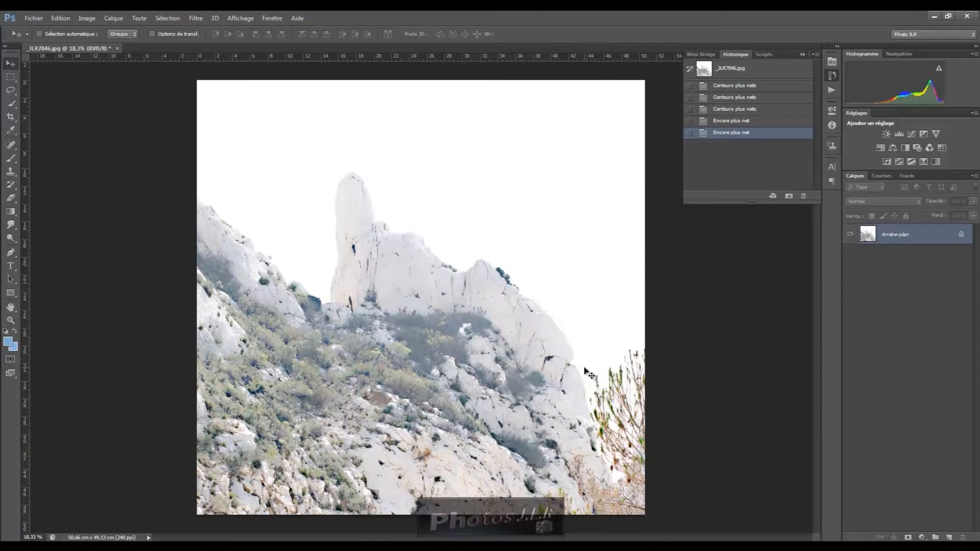
pyautogui.click(748, 259)
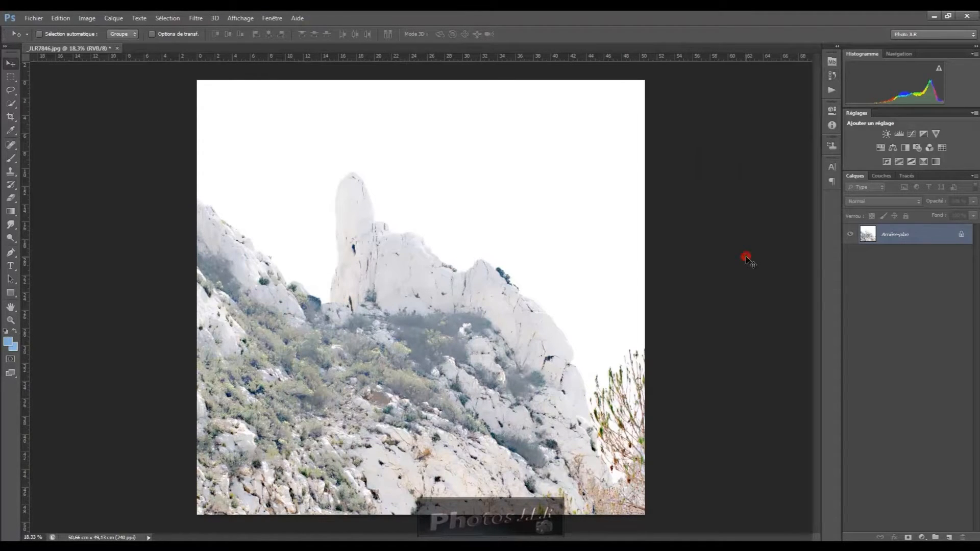
# Step: Open the Netteté optimisée filter in Avancé mode with its preview zoomed out to 13%
pyautogui.click(197, 19)
pyautogui.moveTo(225, 180)
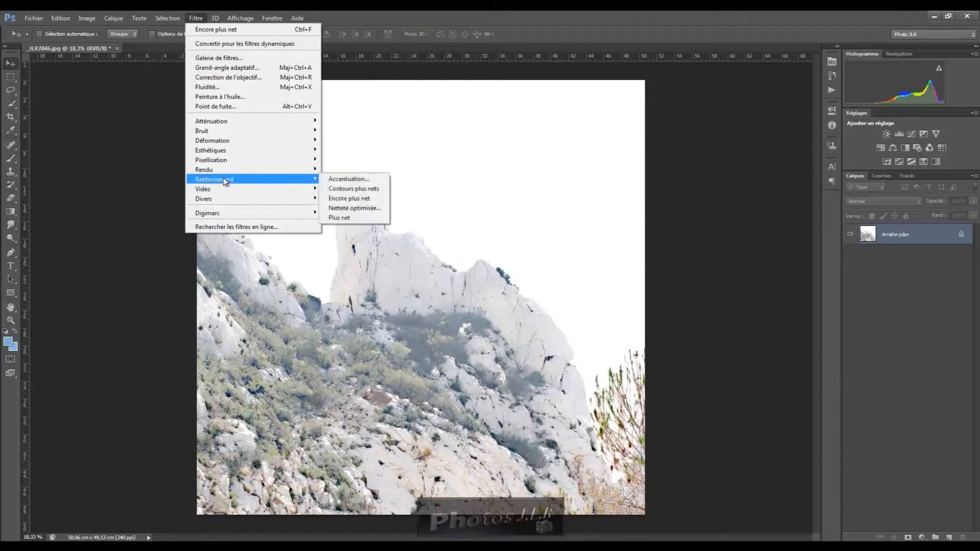
pyautogui.click(346, 209)
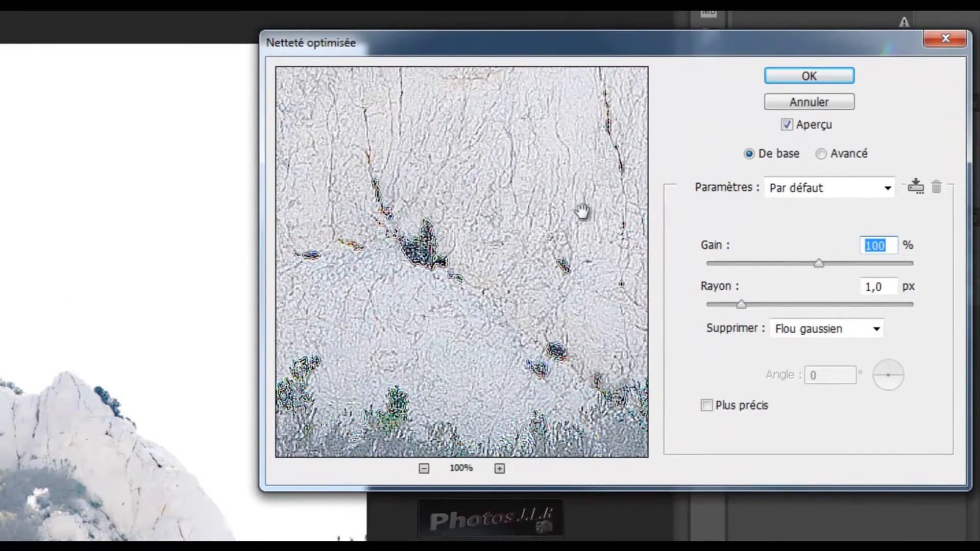
pyautogui.click(422, 468)
pyautogui.click(422, 468)
pyautogui.click(423, 468)
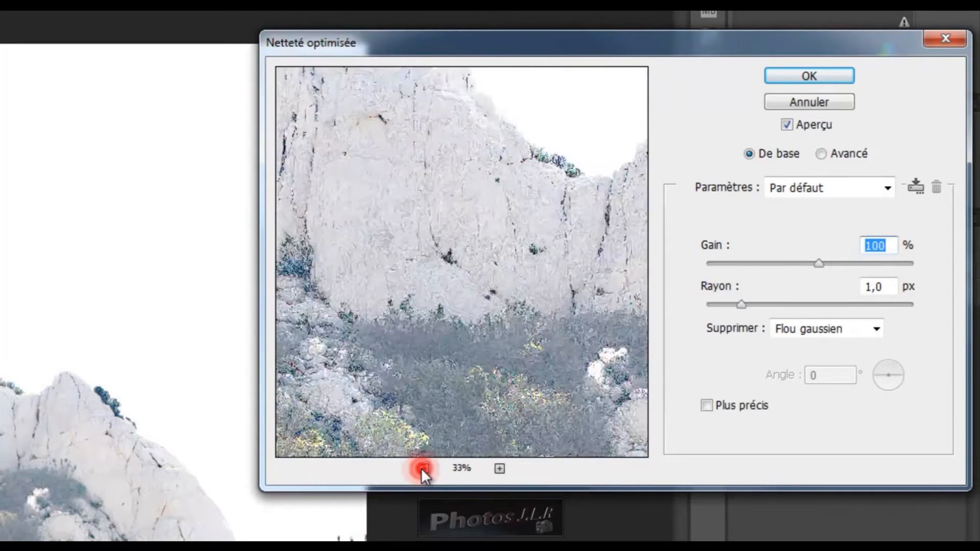
pyautogui.click(423, 469)
pyautogui.click(422, 468)
pyautogui.click(423, 469)
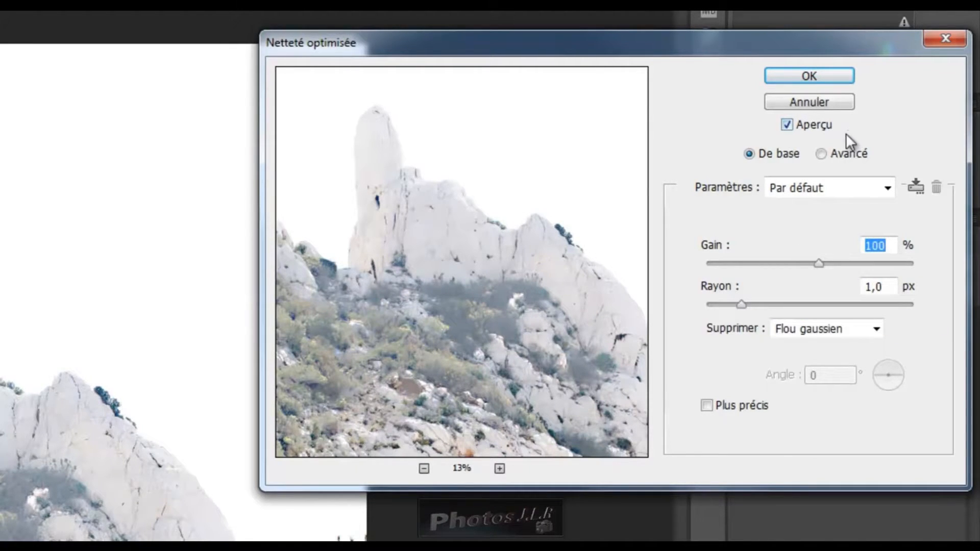
pyautogui.click(821, 154)
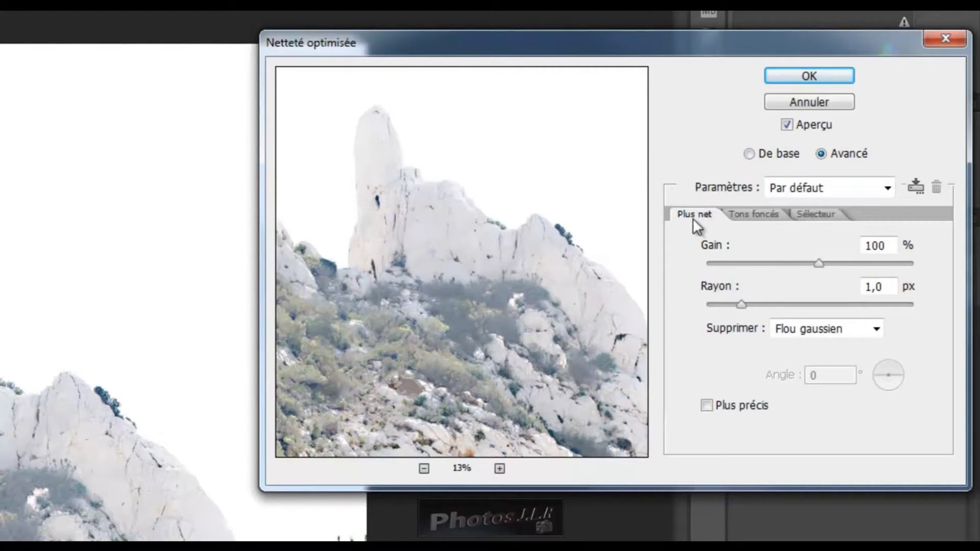
# Step: Review the Tons foncés and Sélecteur settings of the filter and return to the Plus net settings
pyautogui.click(767, 212)
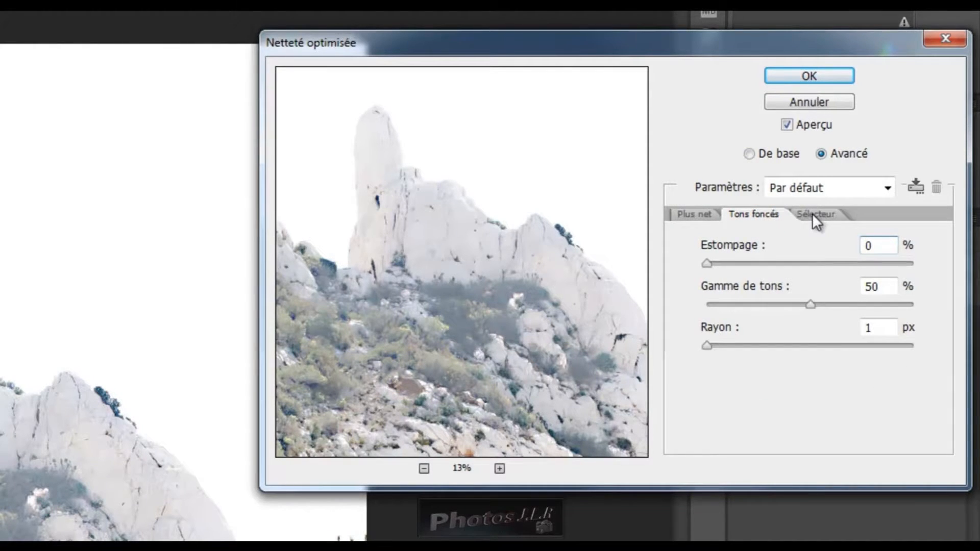
pyautogui.click(812, 213)
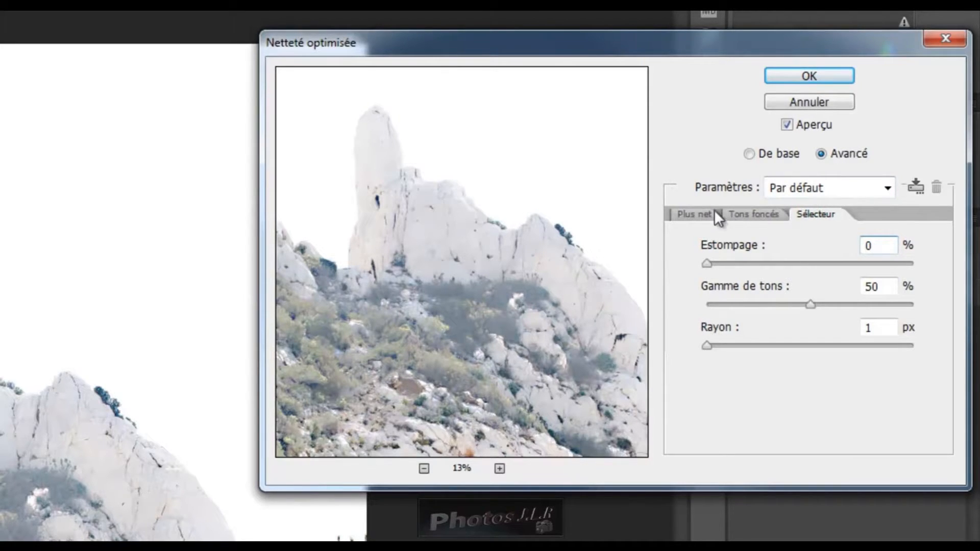
pyautogui.click(690, 213)
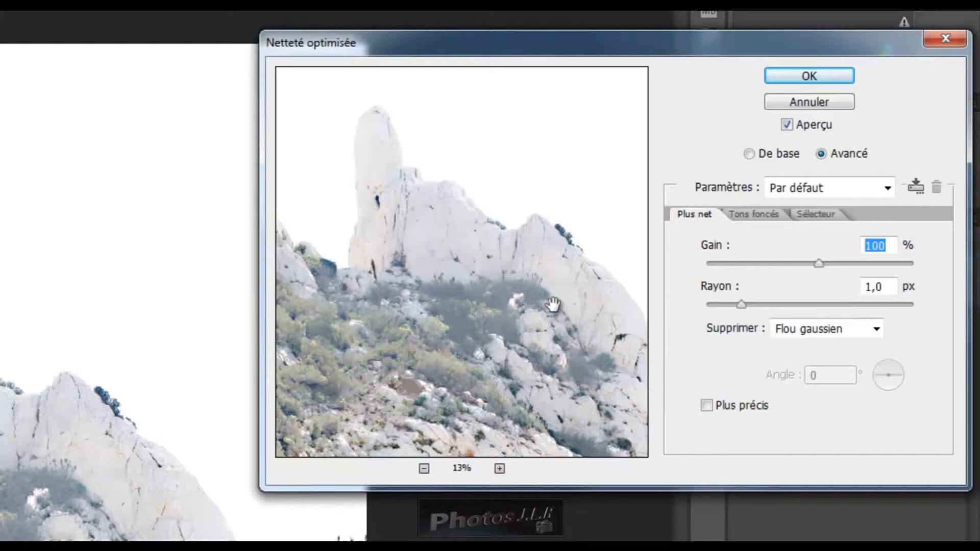
# Step: Switch to De base mode and examine the Supprimer blur types and the naming dialog for saving filter settings
pyautogui.click(749, 152)
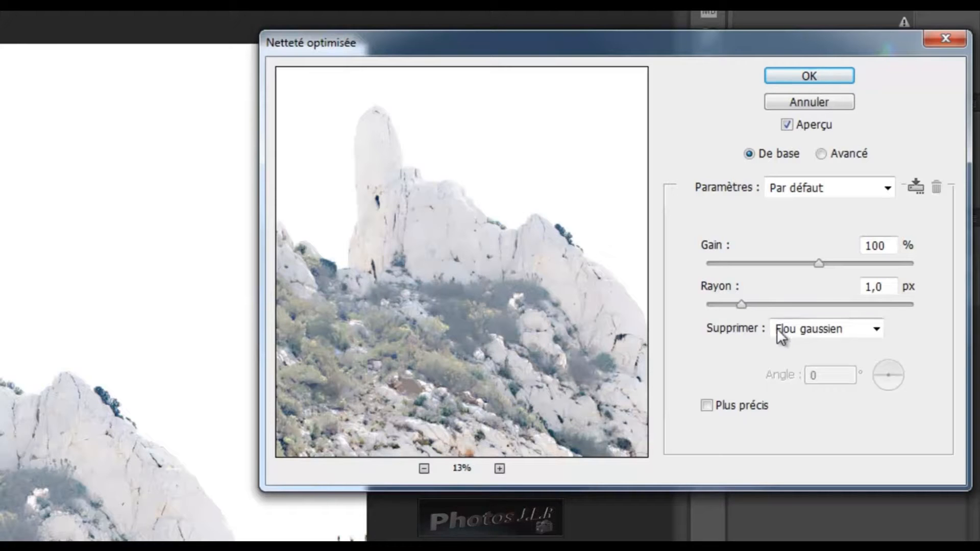
pyautogui.click(875, 328)
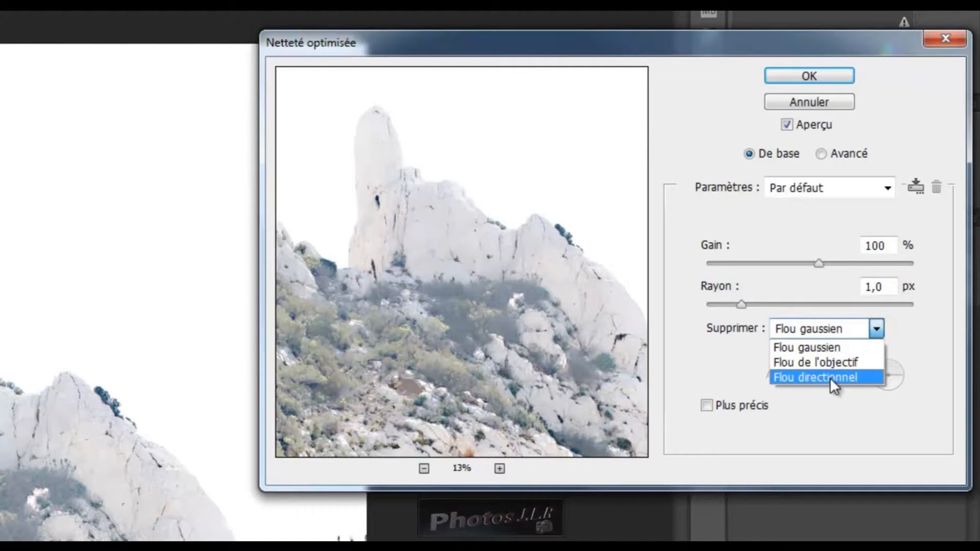
pyautogui.click(780, 225)
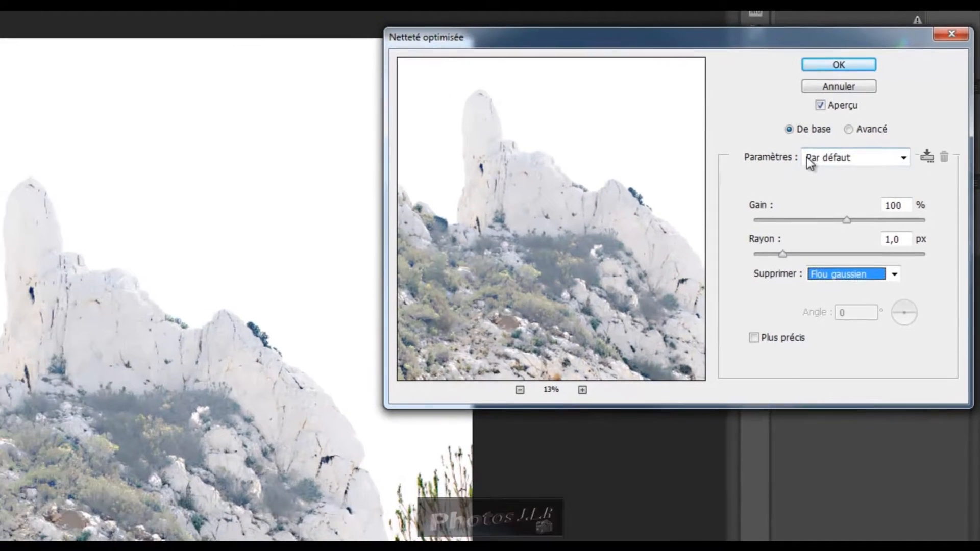
pyautogui.click(928, 155)
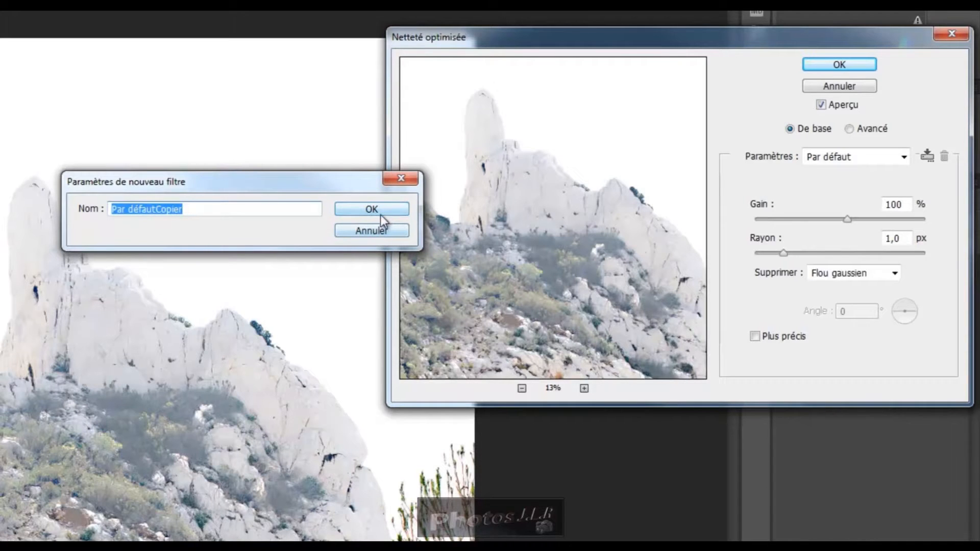
pyautogui.click(382, 230)
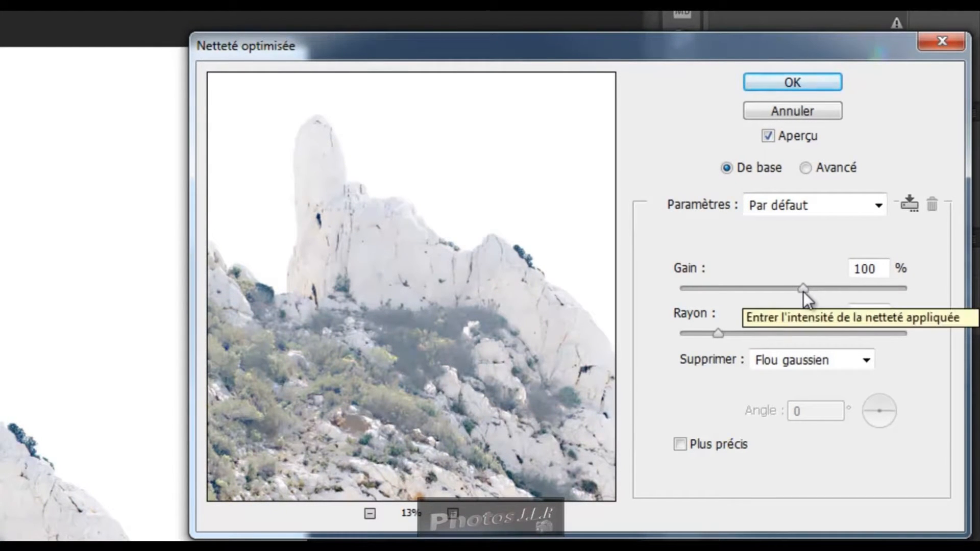
# Step: Try a Gain of 97% and a Rayon of 14,9 px on the photo
pyautogui.moveTo(803, 289); pyautogui.dragTo(743, 290)
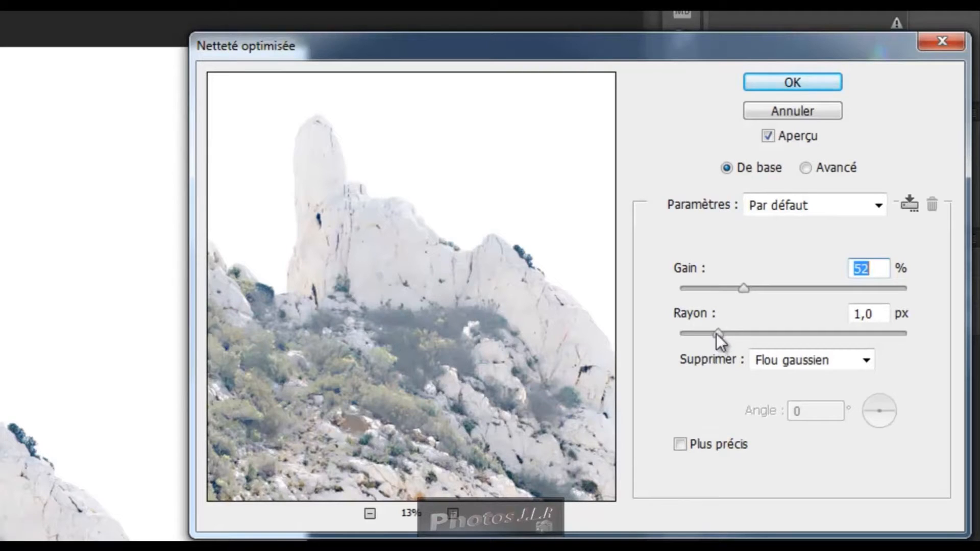
pyautogui.moveTo(716, 333); pyautogui.dragTo(830, 335)
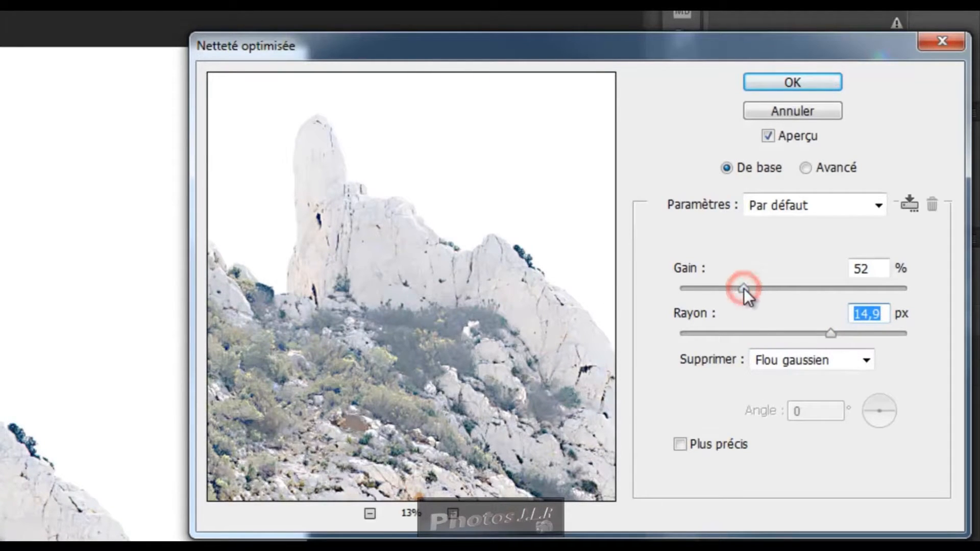
pyautogui.moveTo(743, 289); pyautogui.dragTo(799, 286)
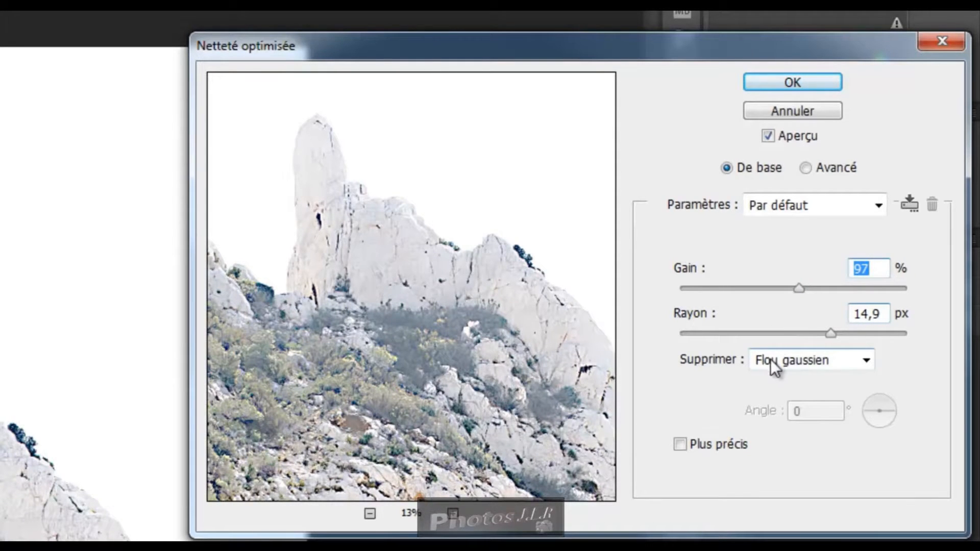
# Step: Try Flou de l'objectif as the blur to remove, and switch Supprimer to Flou directionnel
pyautogui.click(867, 359)
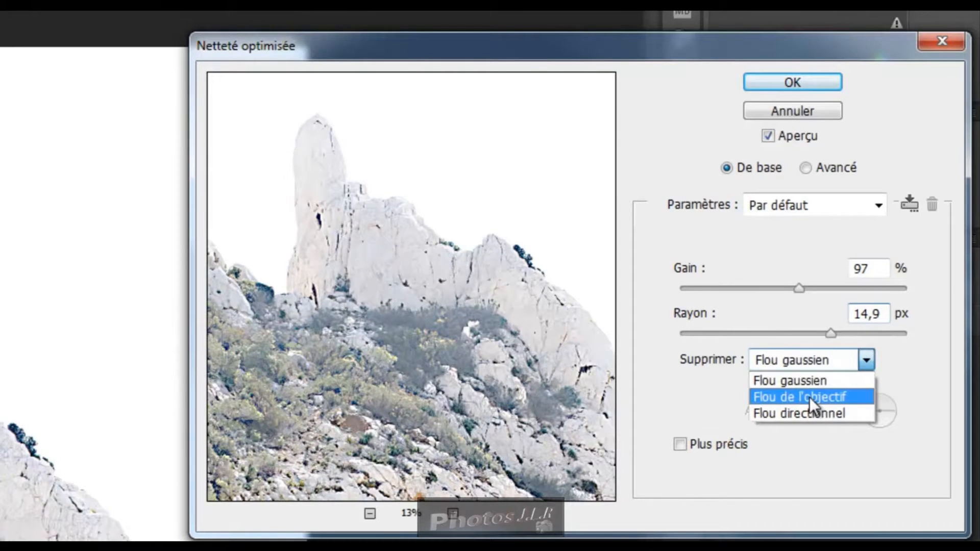
pyautogui.click(809, 397)
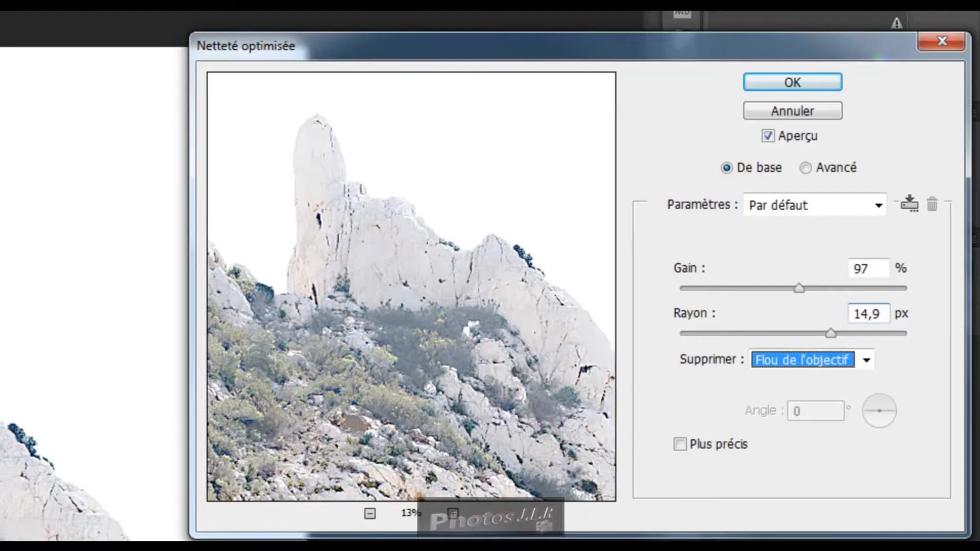
pyautogui.click(866, 362)
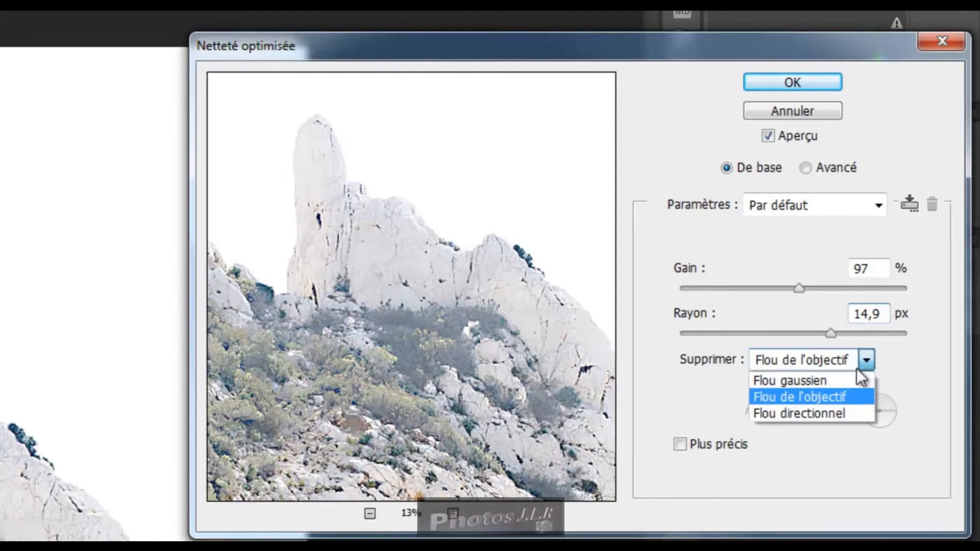
pyautogui.click(816, 413)
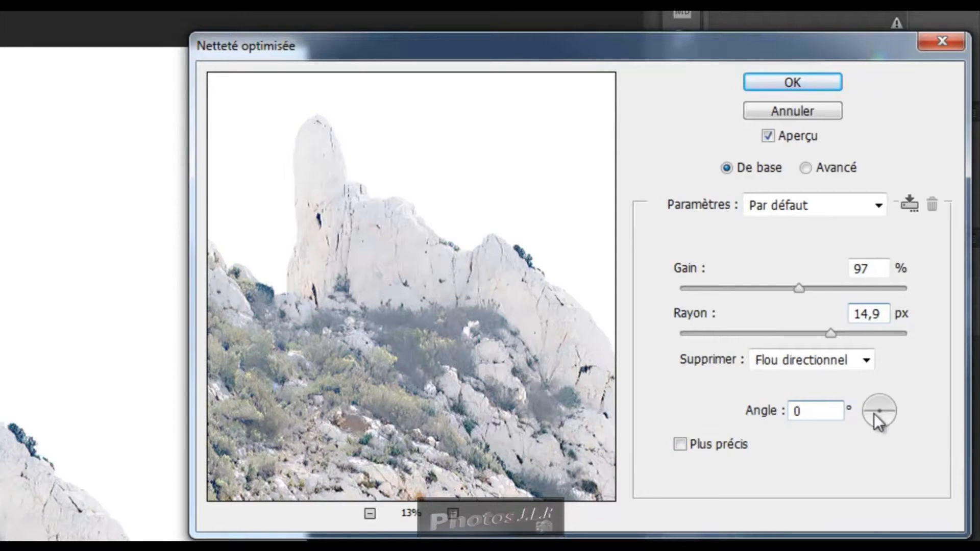
# Step: Try directional blur angles of 74° and 4°, settle on 36°, and enable Plus précis
pyautogui.moveTo(893, 410); pyautogui.dragTo(885, 397)
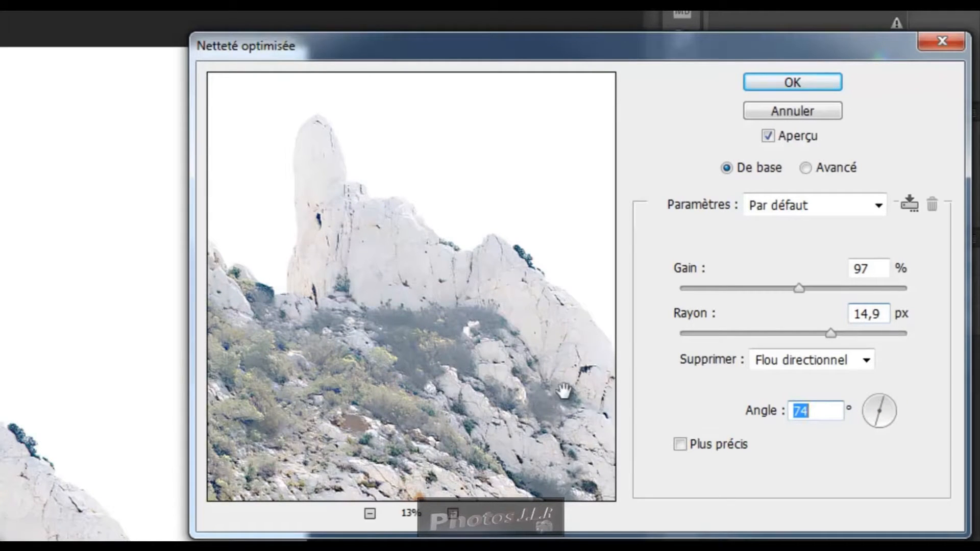
pyautogui.click(883, 398)
pyautogui.moveTo(883, 398); pyautogui.dragTo(865, 415)
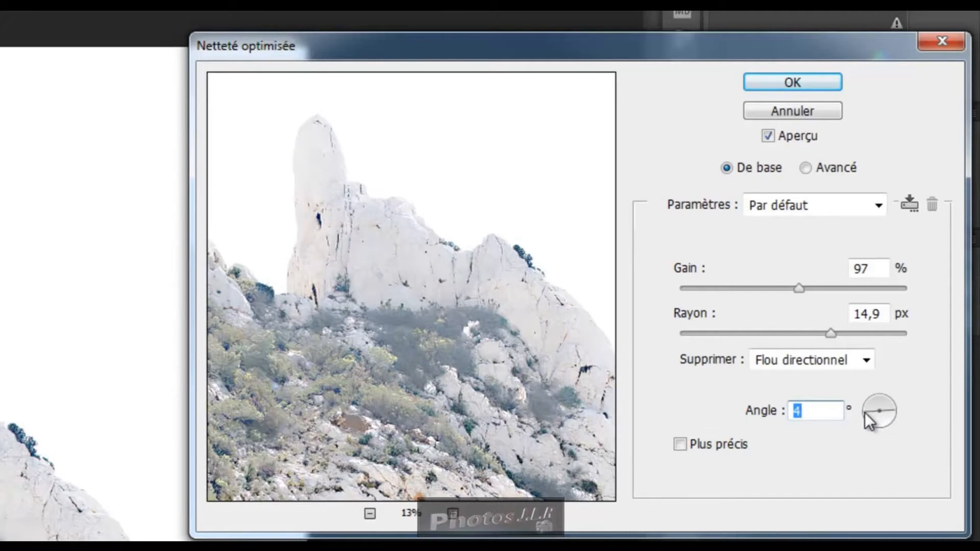
pyautogui.moveTo(863, 412); pyautogui.dragTo(865, 424)
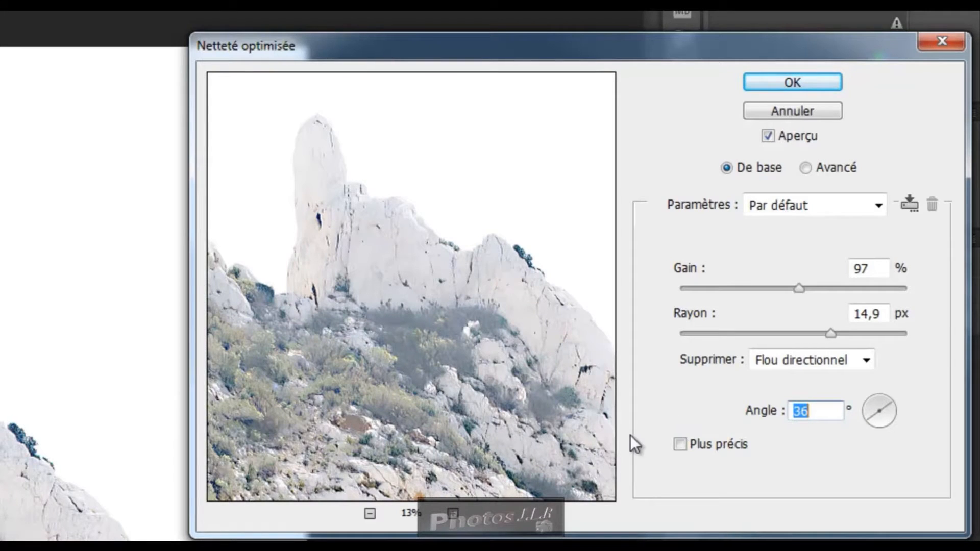
pyautogui.click(680, 444)
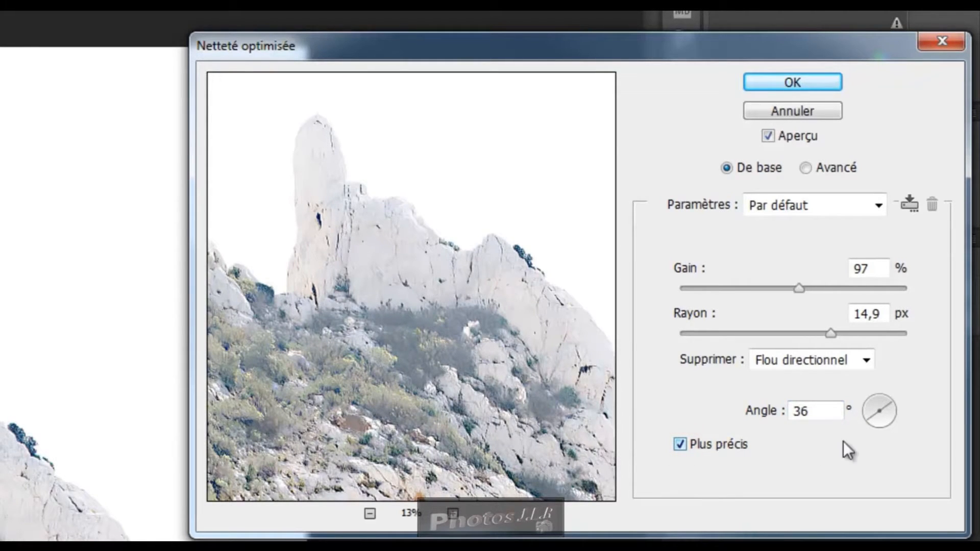
# Step: Compare directional blur angles such as 81°, 22°, 62° and 9° in the preview, and cancel the filter
pyautogui.moveTo(869, 427); pyautogui.dragTo(881, 433)
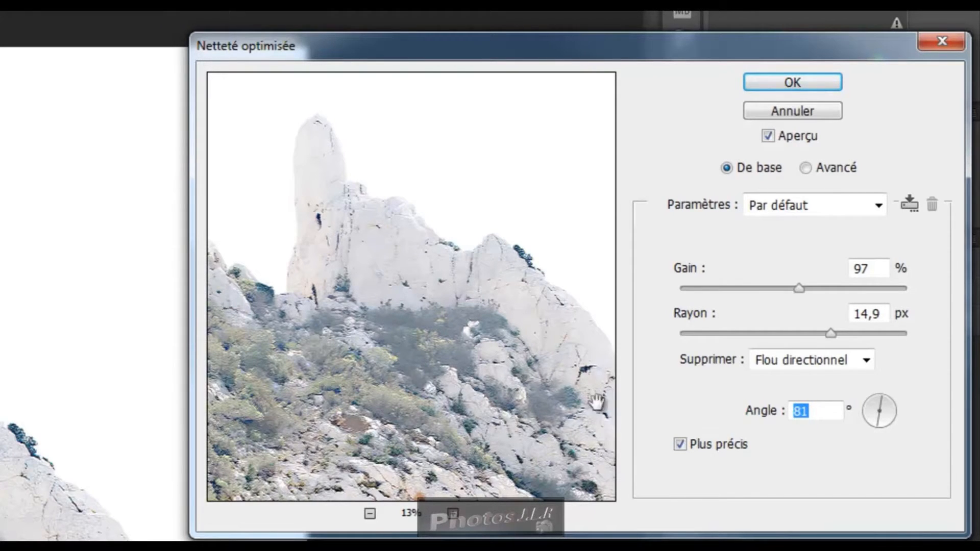
pyautogui.click(878, 420)
pyautogui.click(880, 427)
pyautogui.moveTo(880, 422); pyautogui.dragTo(896, 405)
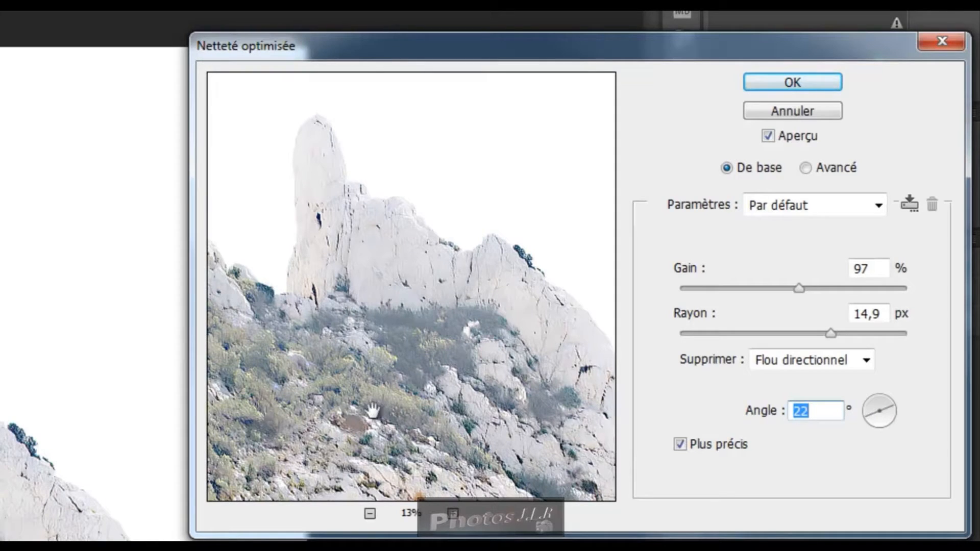
pyautogui.moveTo(894, 411); pyautogui.dragTo(875, 429)
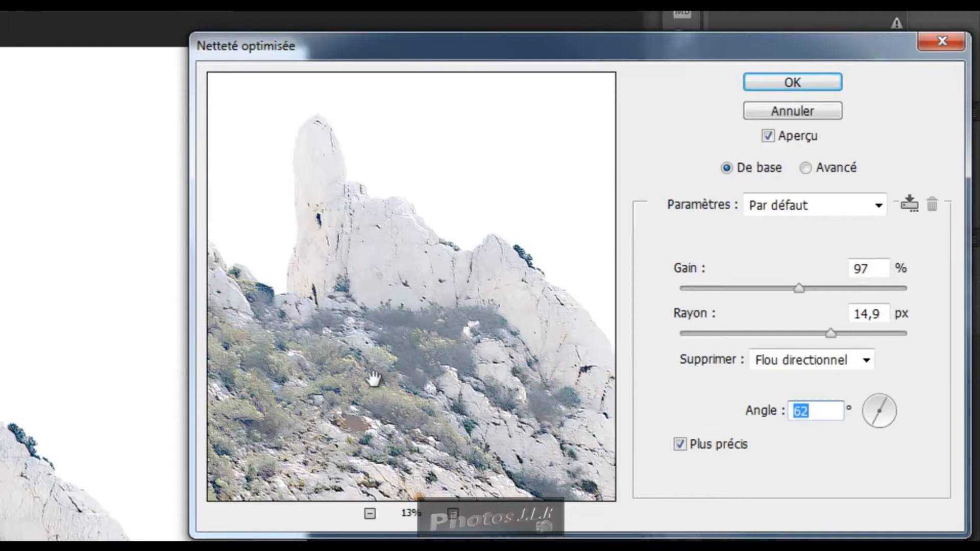
pyautogui.moveTo(872, 423); pyautogui.dragTo(902, 411)
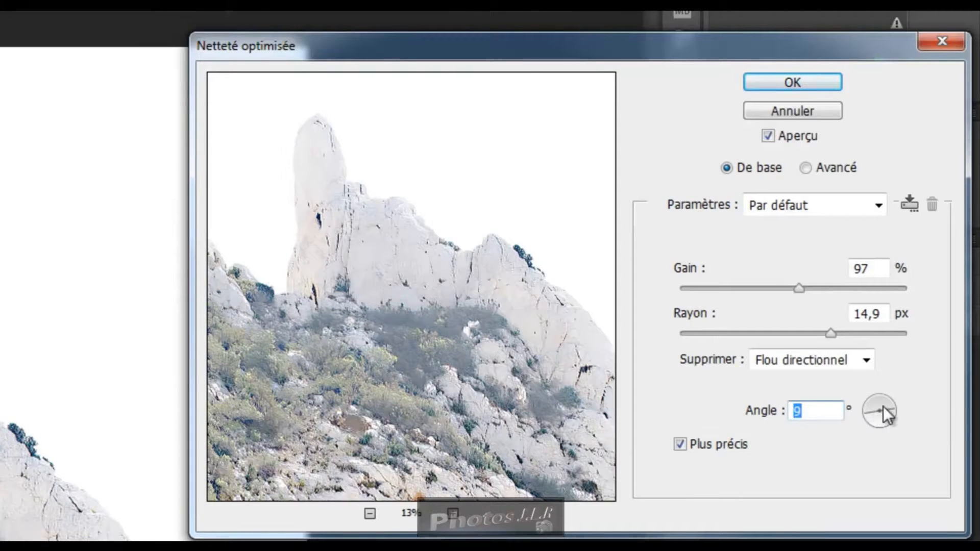
pyautogui.moveTo(894, 408); pyautogui.dragTo(881, 405)
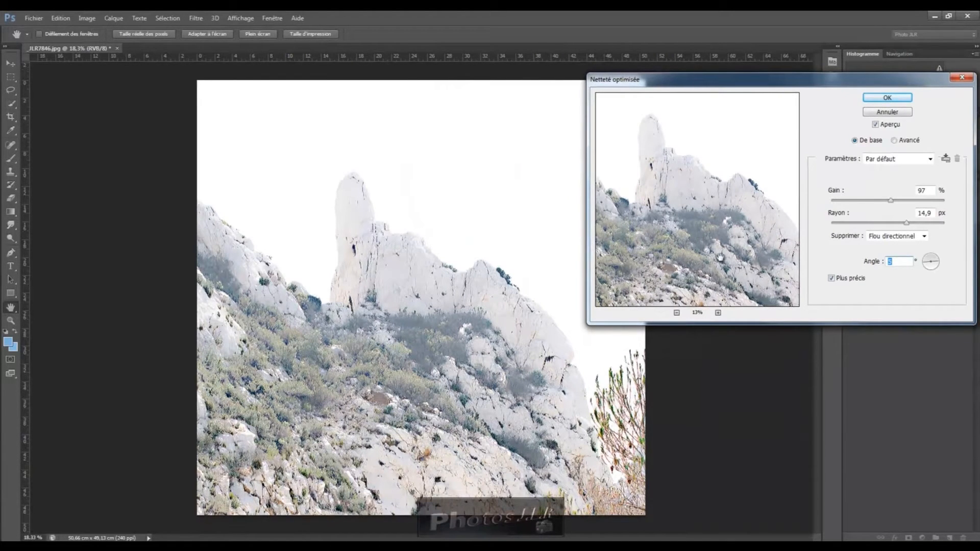
pyautogui.click(899, 114)
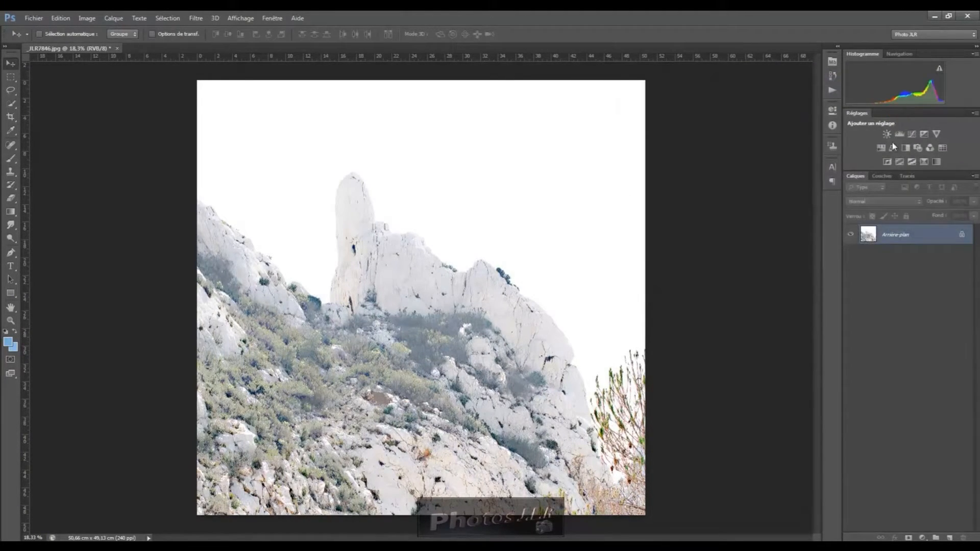
# Step: Reopen the Netteté optimisée filter in Avancé mode with its preview zoomed out to 8%
pyautogui.click(196, 20)
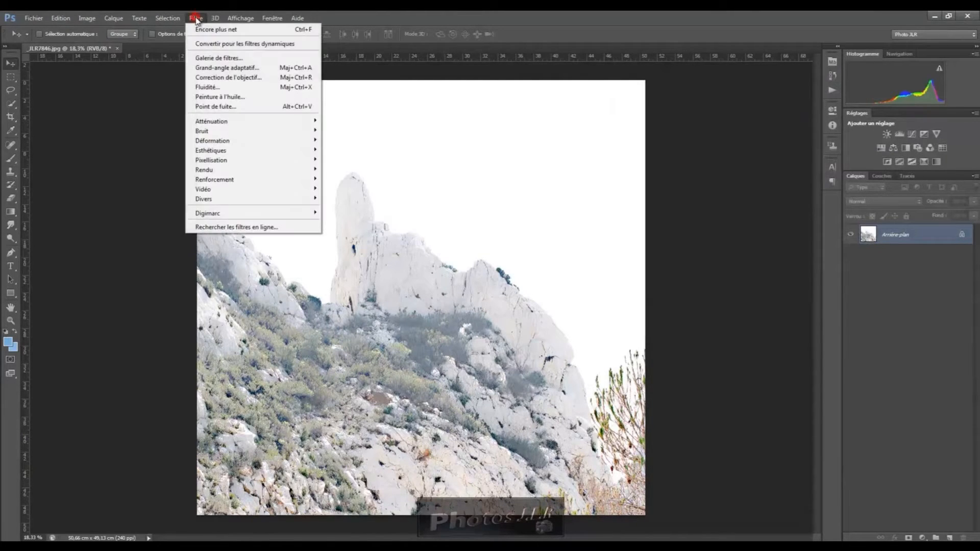
pyautogui.moveTo(239, 182)
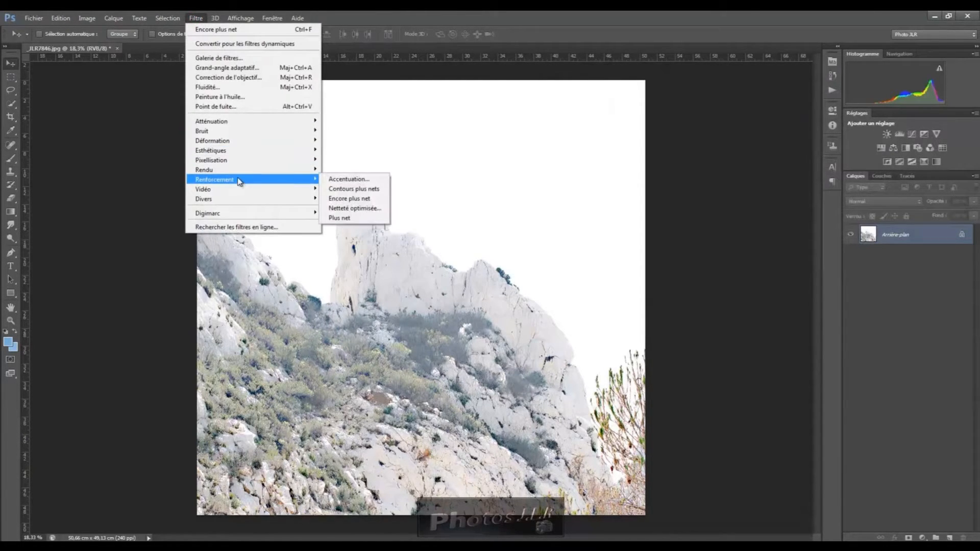
pyautogui.click(352, 209)
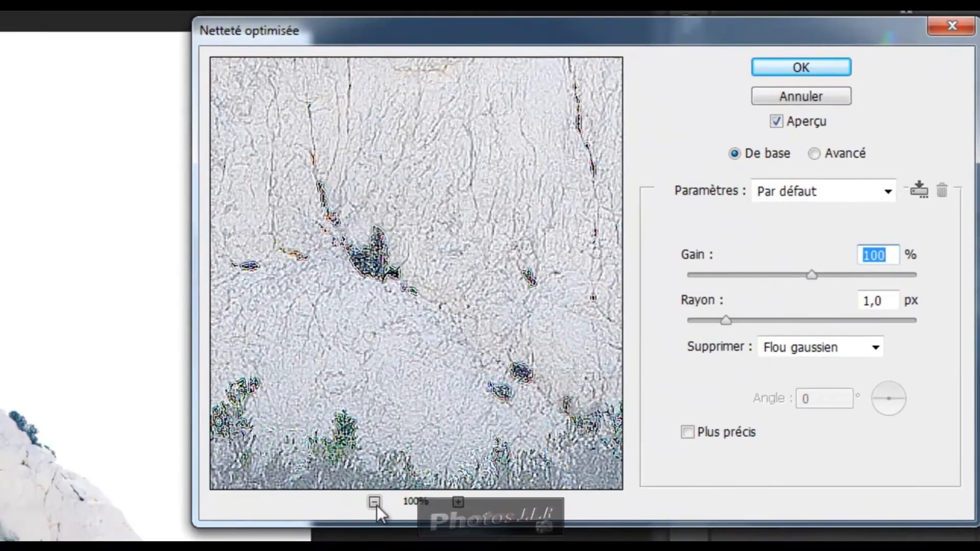
pyautogui.click(676, 312)
pyautogui.click(375, 502)
pyautogui.click(375, 502)
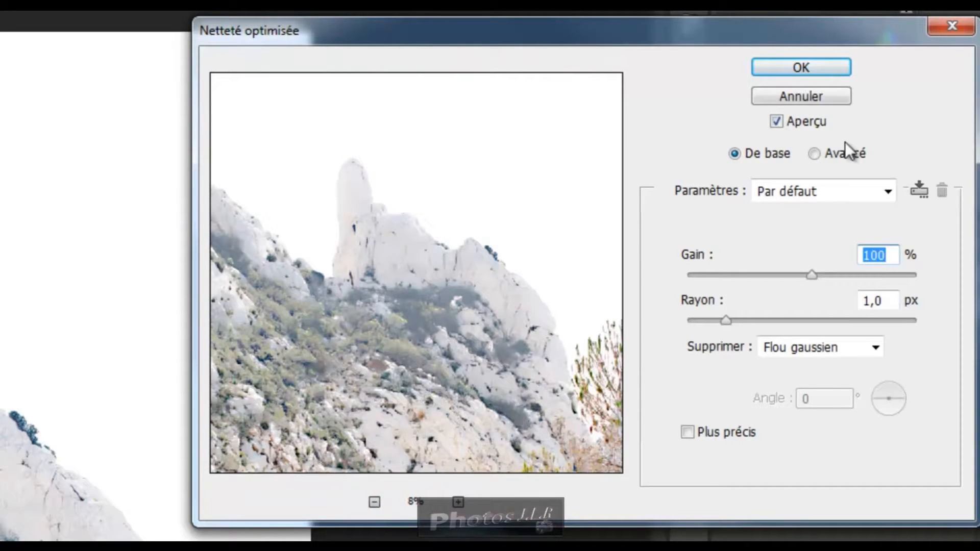
pyautogui.click(815, 154)
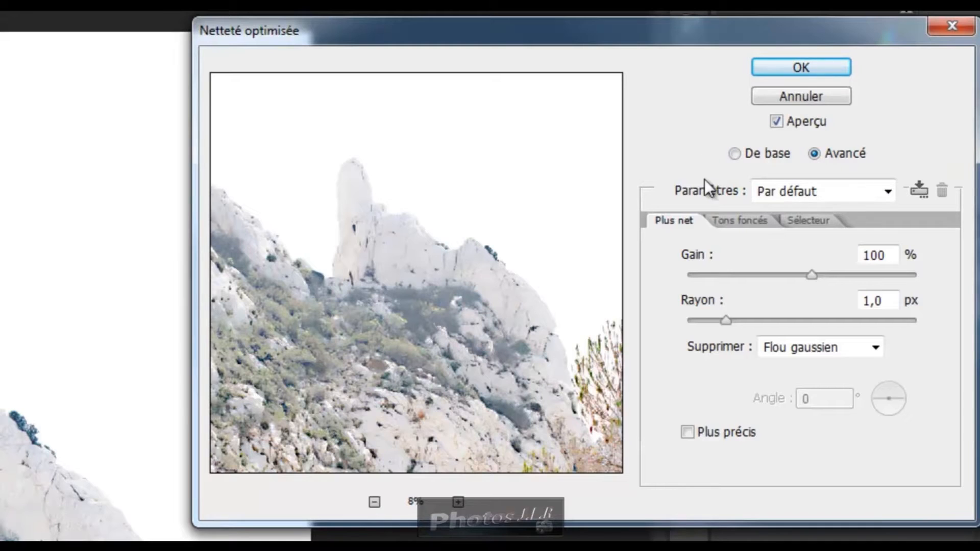
# Step: Set the Plus net Gain to 172% and the Rayon to 4,9 px
pyautogui.click(672, 220)
pyautogui.moveTo(815, 277); pyautogui.dragTo(844, 274)
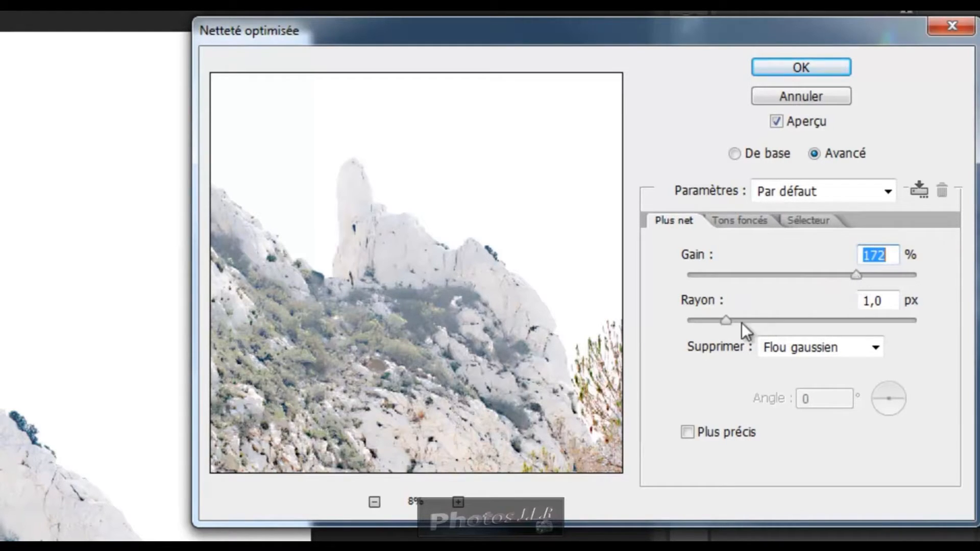
pyautogui.moveTo(723, 323); pyautogui.dragTo(781, 319)
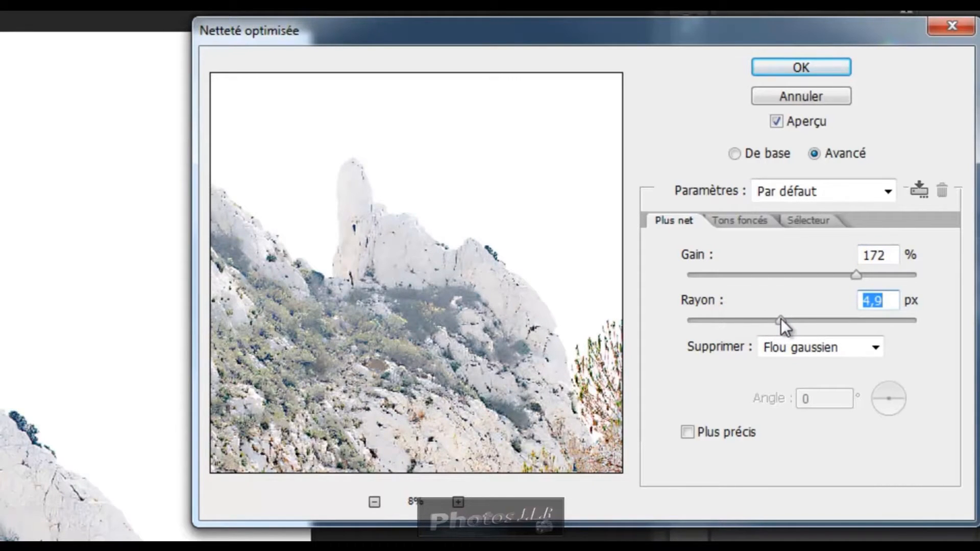
# Step: Set Supprimer to Flou directionnel and enable Plus précis for the sharpening
pyautogui.click(879, 352)
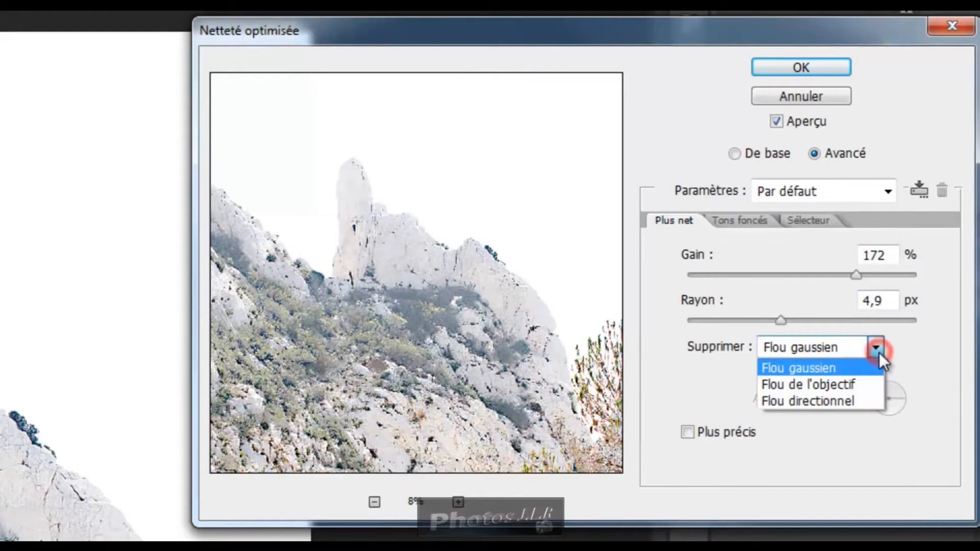
pyautogui.click(835, 402)
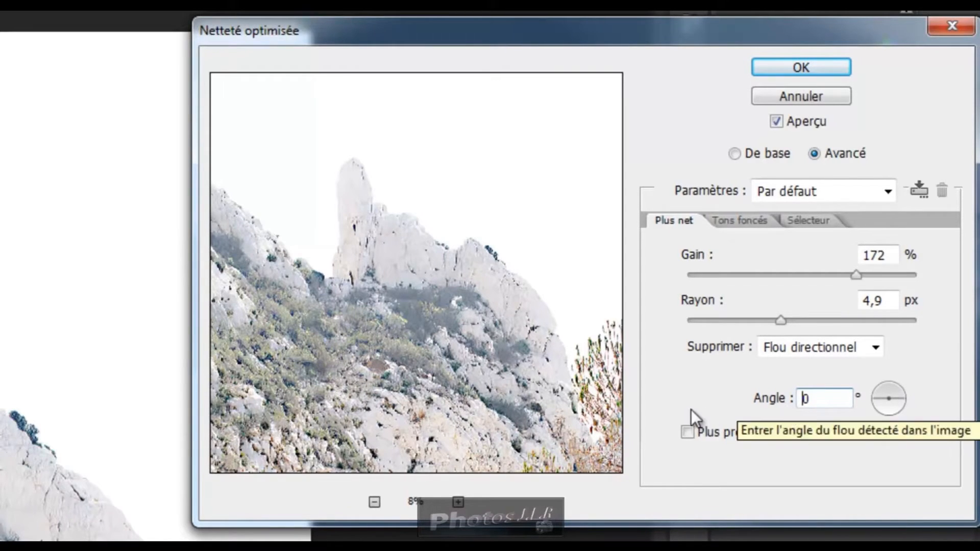
pyautogui.click(687, 431)
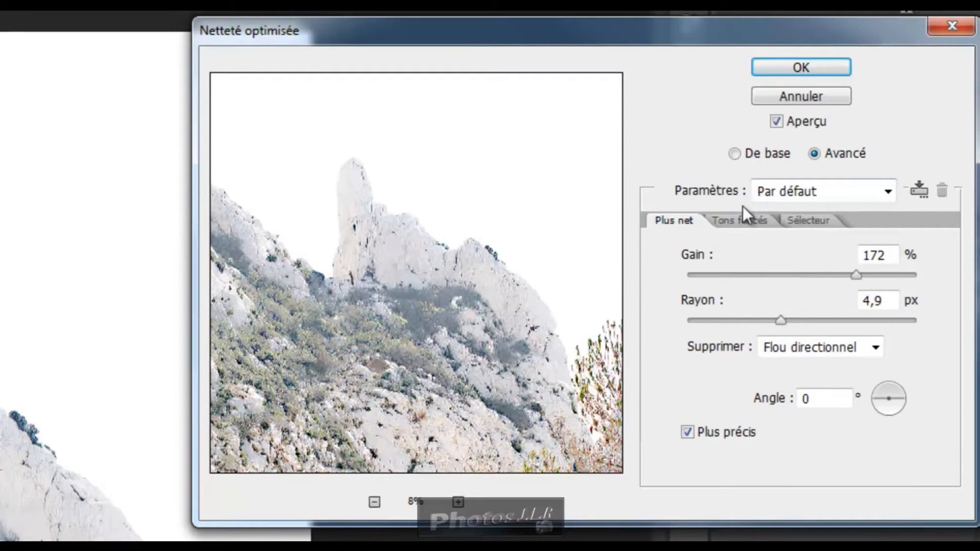
# Step: For the Tons foncés, set Estompage to 71%, Gamme de tons to 62% and Rayon to 74 px
pyautogui.click(747, 219)
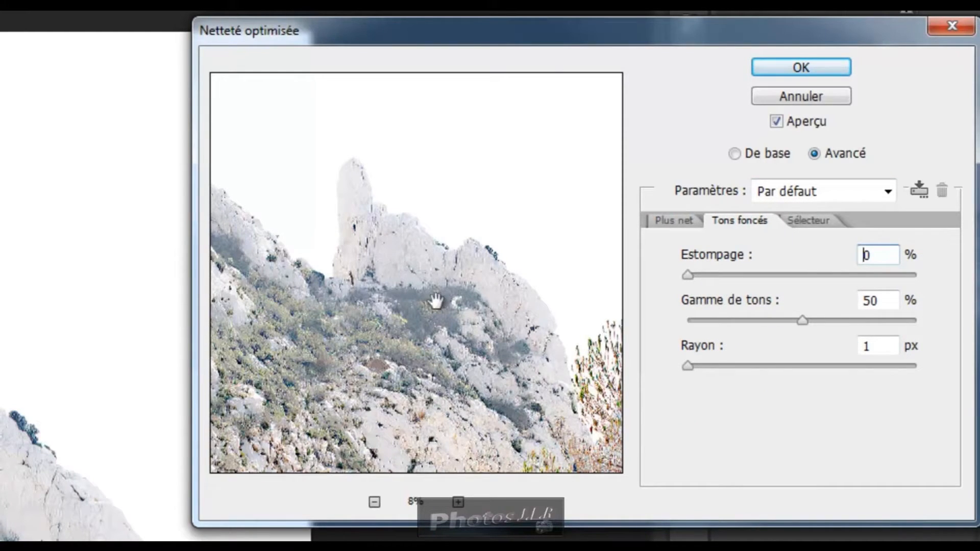
pyautogui.moveTo(686, 276); pyautogui.dragTo(789, 274)
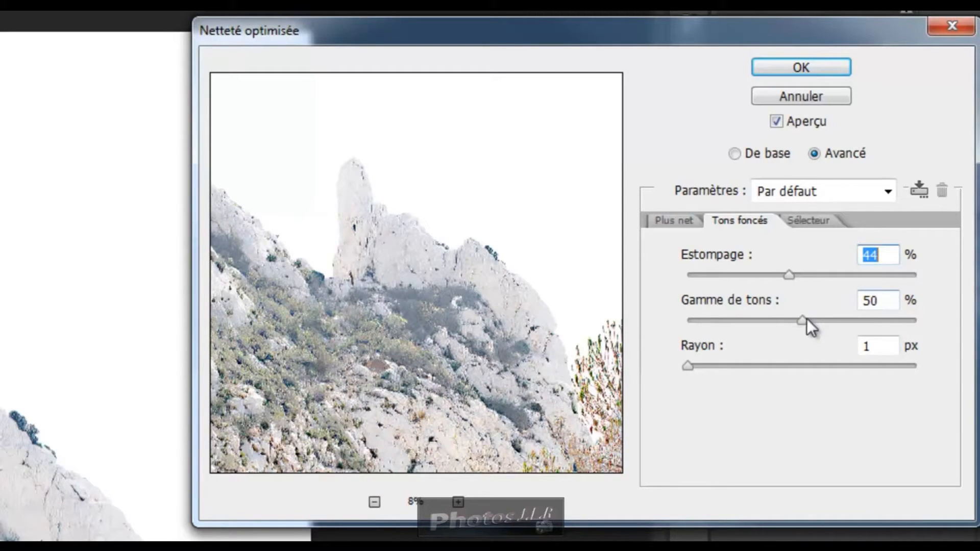
pyautogui.moveTo(800, 320); pyautogui.dragTo(847, 320)
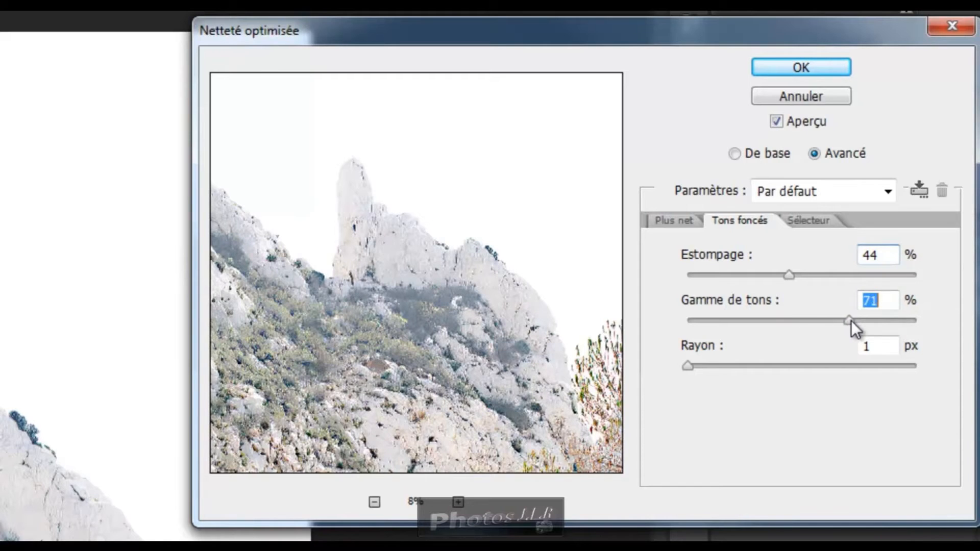
pyautogui.moveTo(853, 320); pyautogui.dragTo(829, 322)
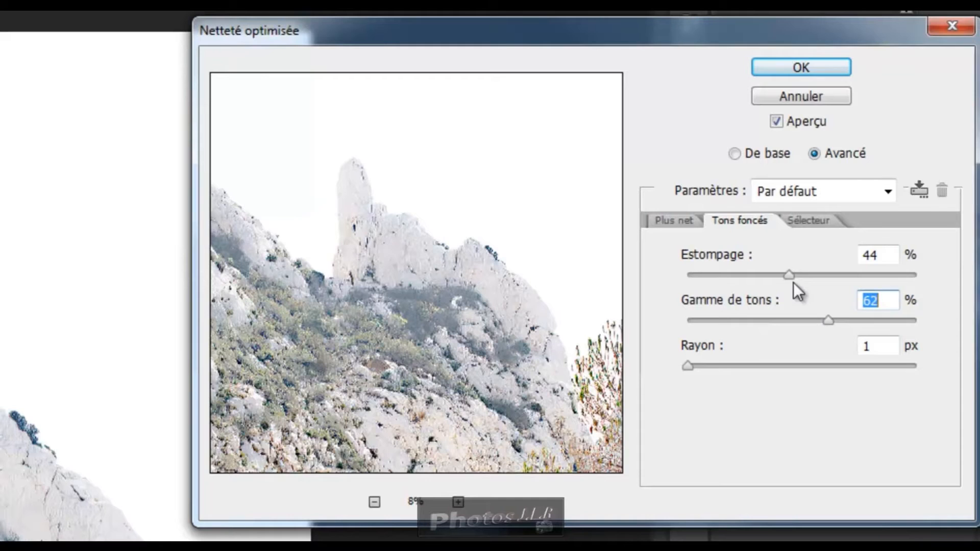
pyautogui.moveTo(688, 366); pyautogui.dragTo(925, 370)
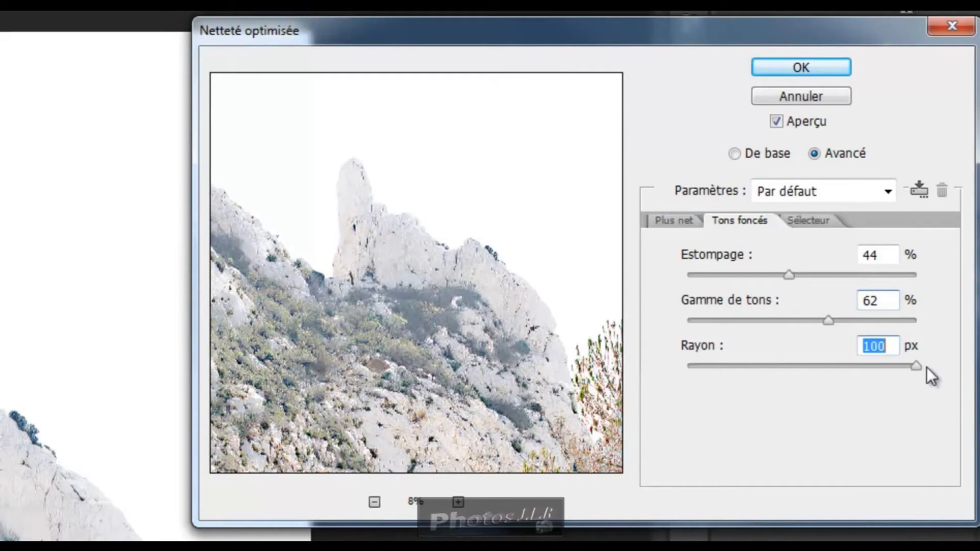
pyautogui.moveTo(914, 367); pyautogui.dragTo(855, 366)
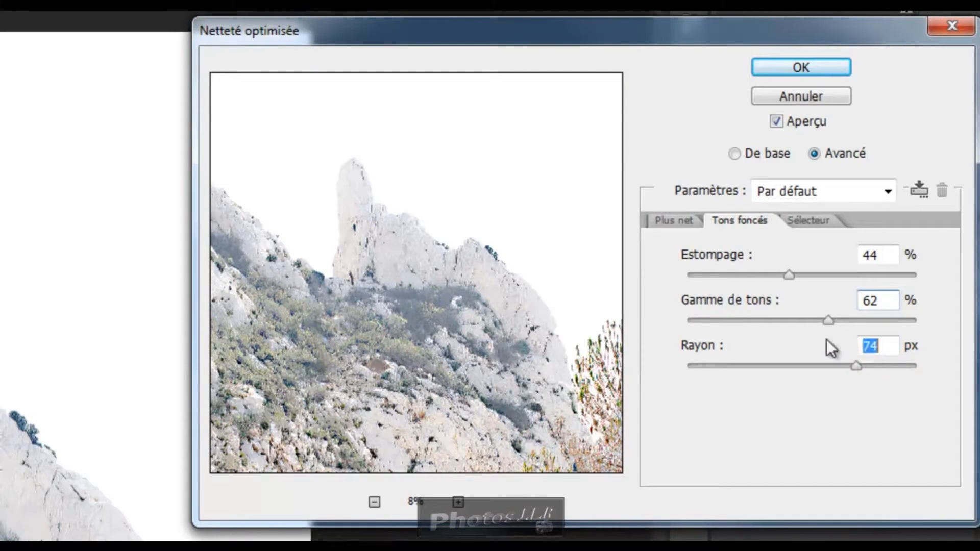
pyautogui.moveTo(789, 274); pyautogui.dragTo(835, 274)
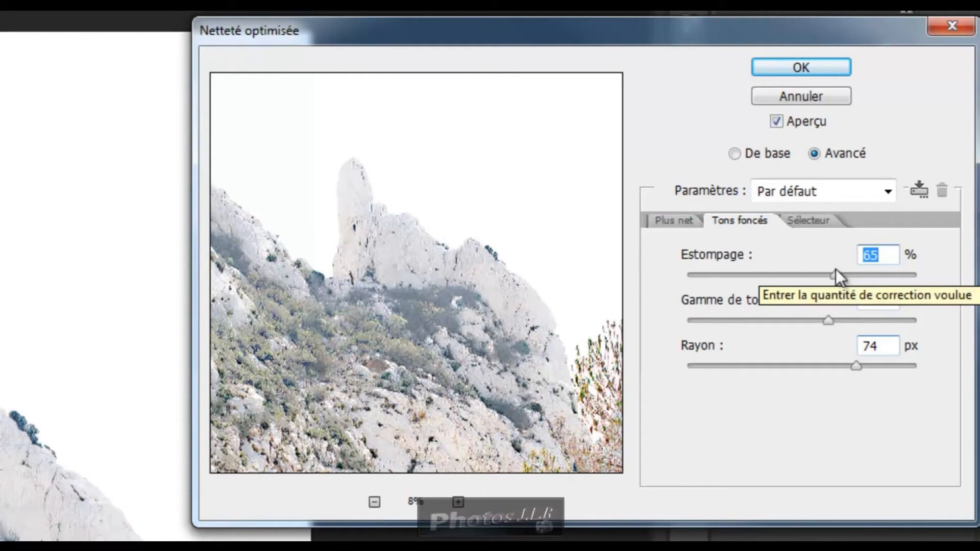
pyautogui.click(835, 271)
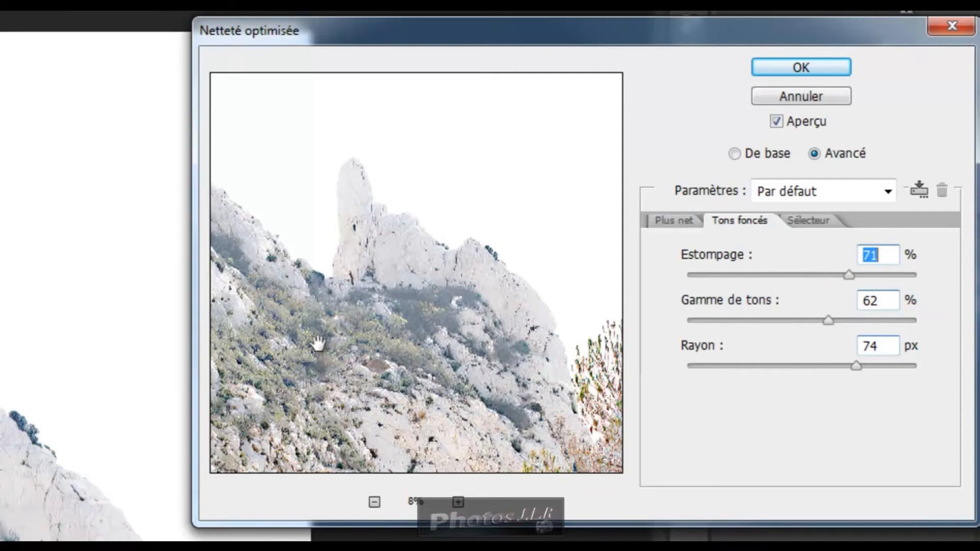
# Step: In the Sélecteur settings, set Estompage to 61% and Rayon to 52 px
pyautogui.click(808, 220)
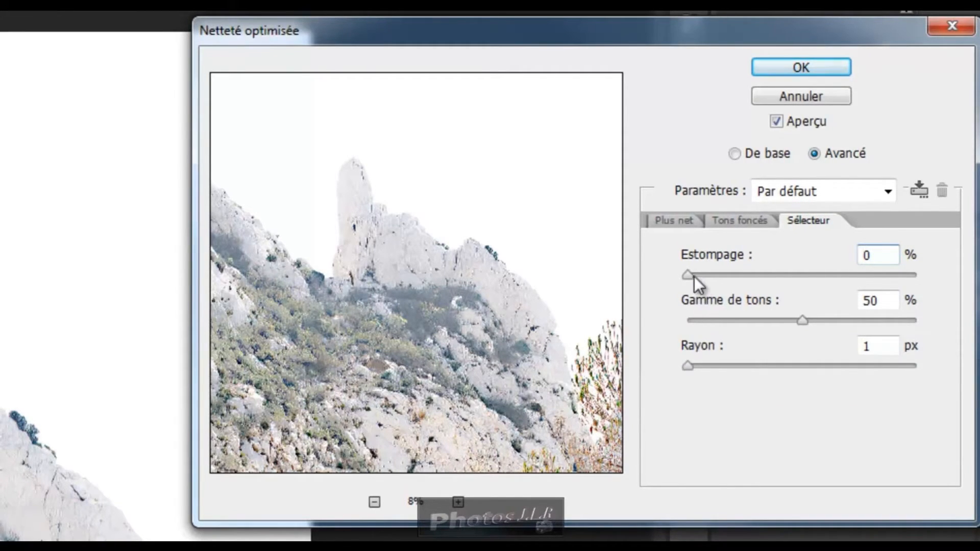
pyautogui.moveTo(687, 276)
pyautogui.mouseDown()
pyautogui.moveTo(819, 277)
pyautogui.moveTo(673, 280)
pyautogui.mouseUp()
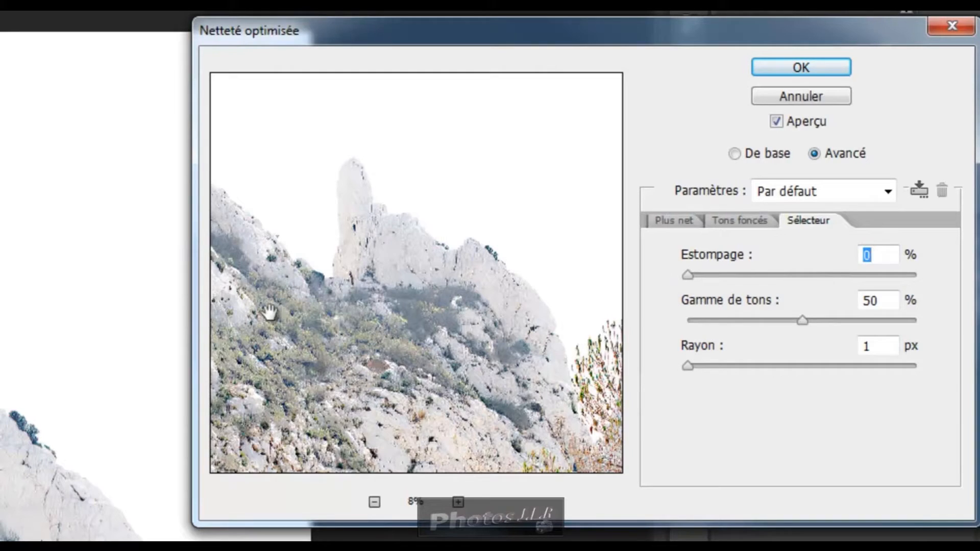
pyautogui.moveTo(685, 278); pyautogui.dragTo(827, 277)
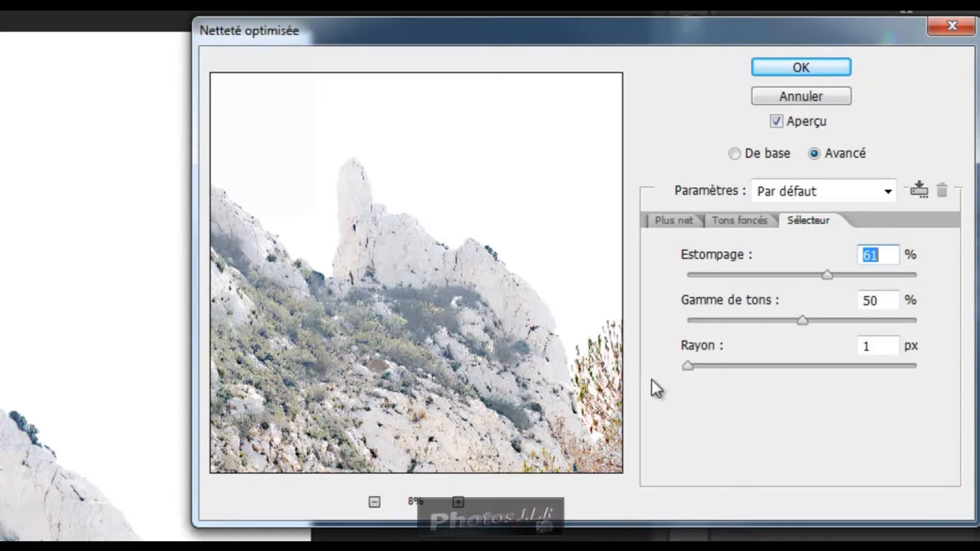
pyautogui.moveTo(688, 367); pyautogui.dragTo(806, 366)
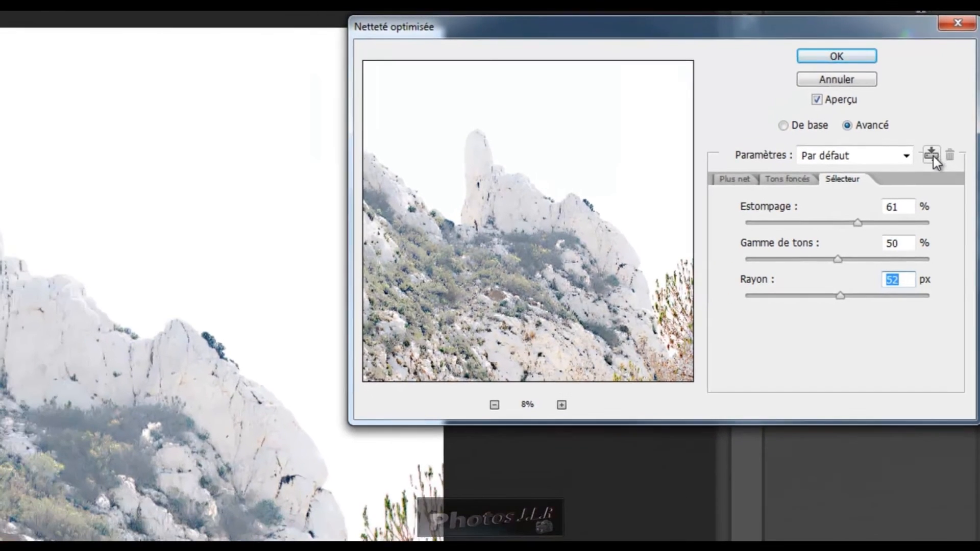
# Step: Save the sharpening settings as a preset named JLR and apply the Netteté optimisée filter to the photo
pyautogui.click(919, 189)
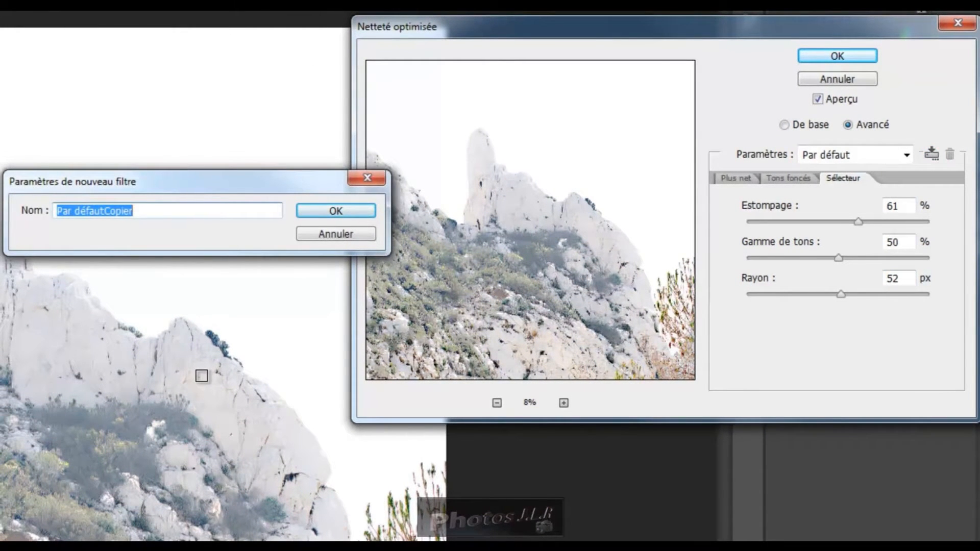
pyautogui.write('JLR')
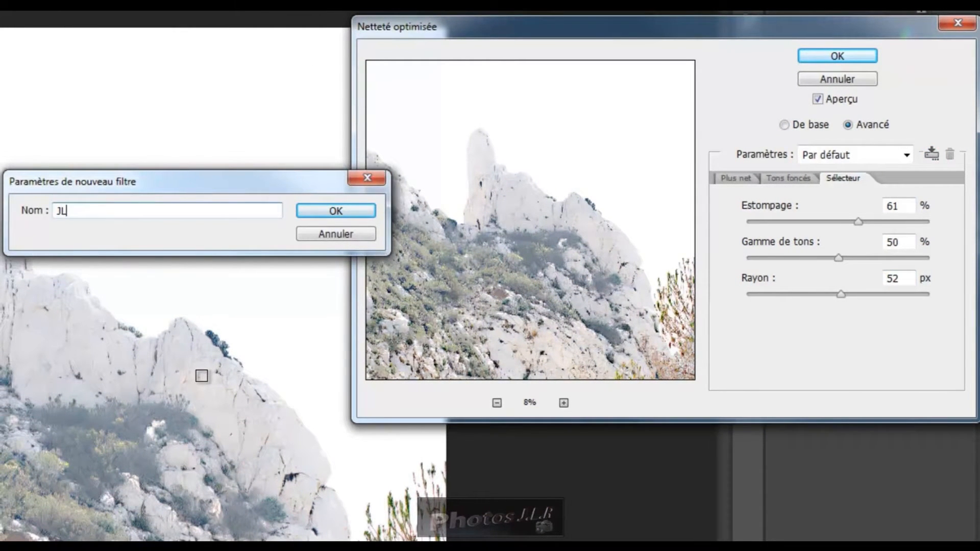
pyautogui.click(357, 211)
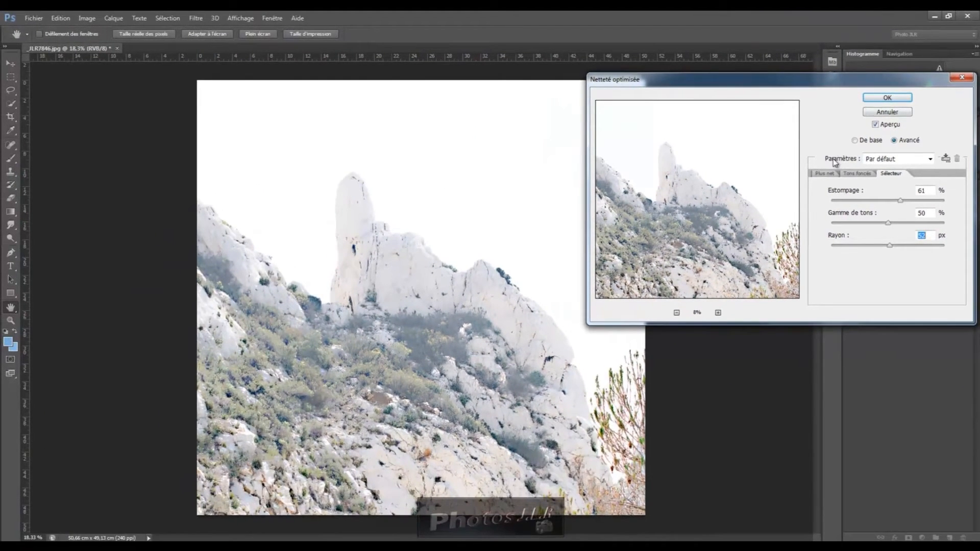
pyautogui.click(904, 98)
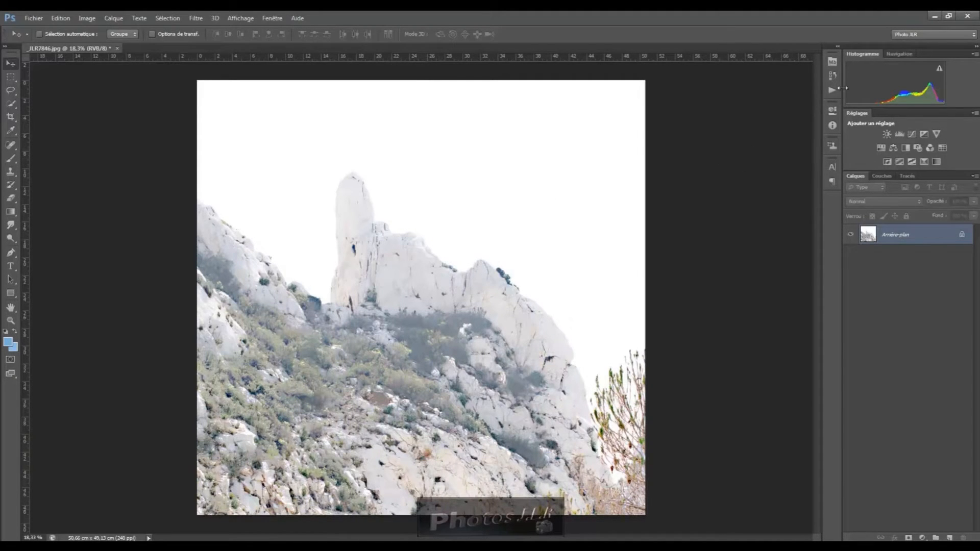
# Step: Compare the original photo with the Netteté optimisée state in the history, ending on the sharpened state
pyautogui.click(832, 75)
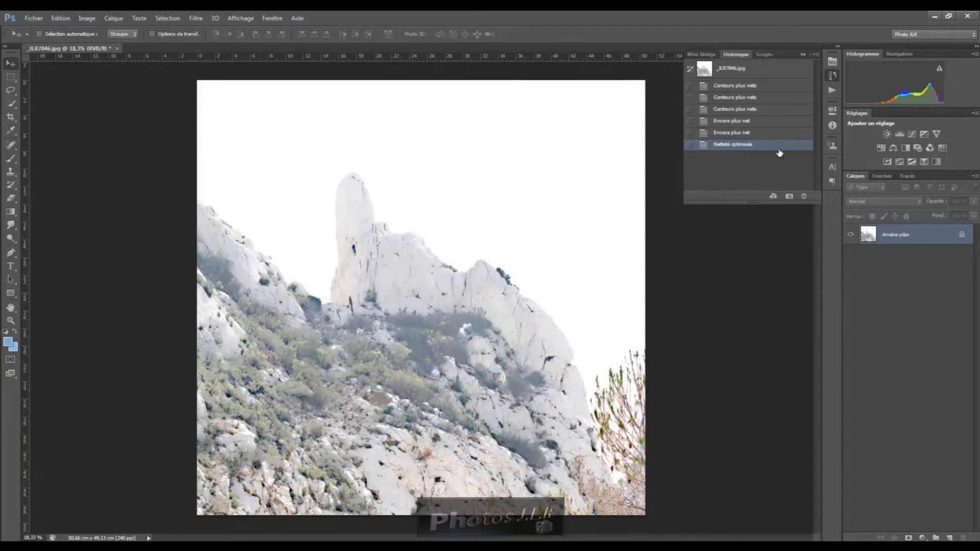
pyautogui.click(735, 69)
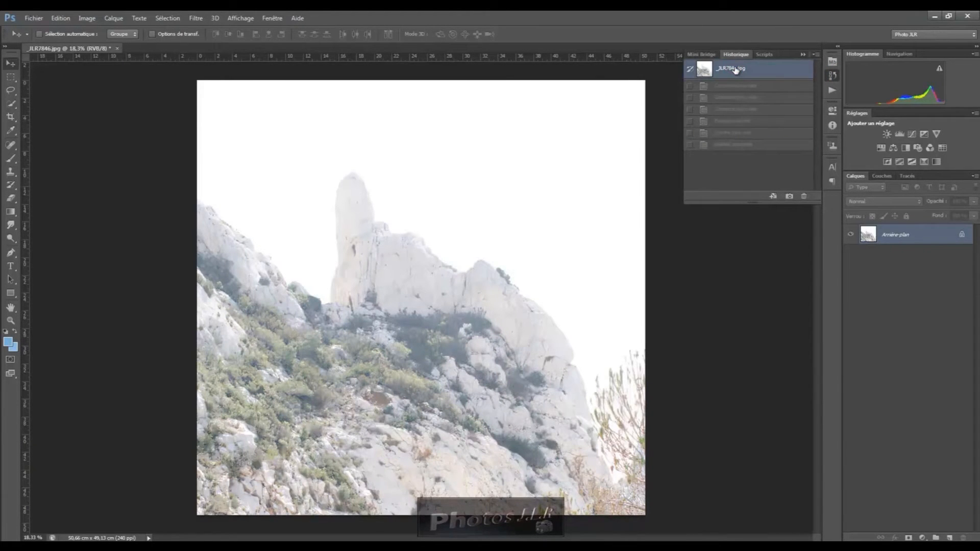
pyautogui.click(735, 146)
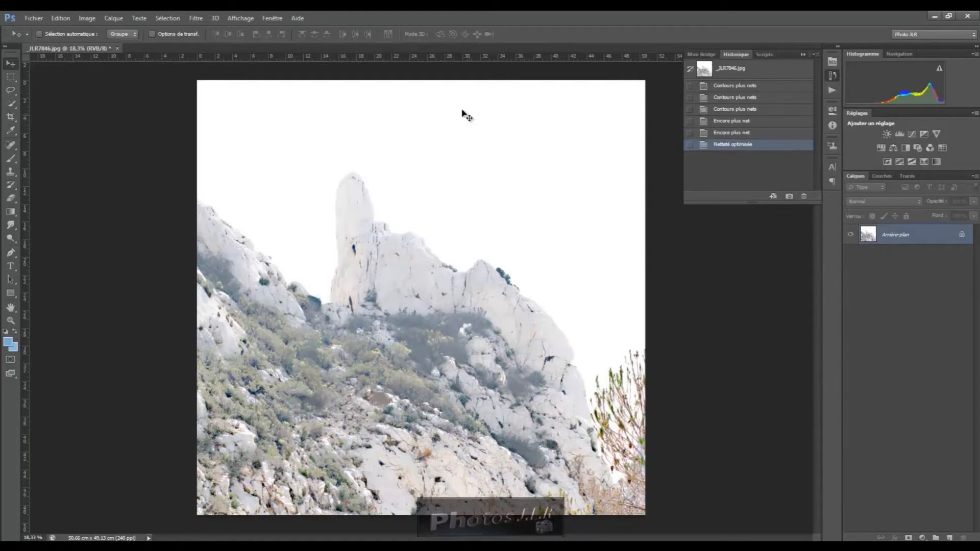
# Step: Apply the Plus net filter to the photo three times in a row
pyautogui.click(196, 19)
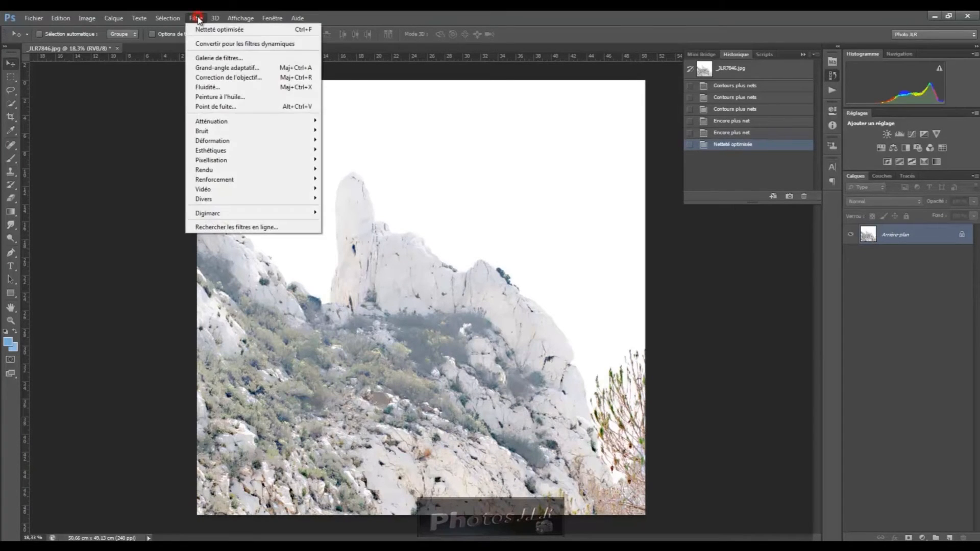
pyautogui.moveTo(236, 181)
pyautogui.click(339, 219)
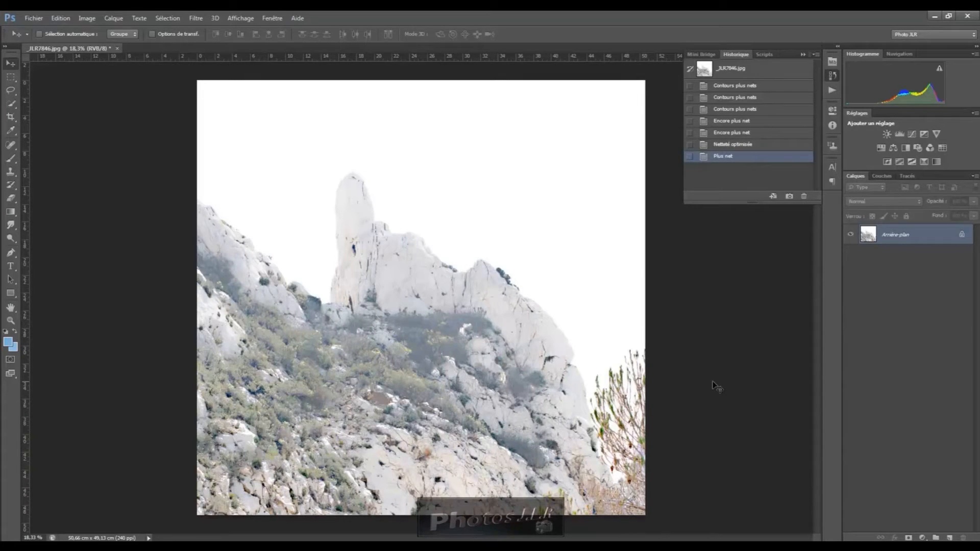
pyautogui.hotkey('ctrl', 'f')
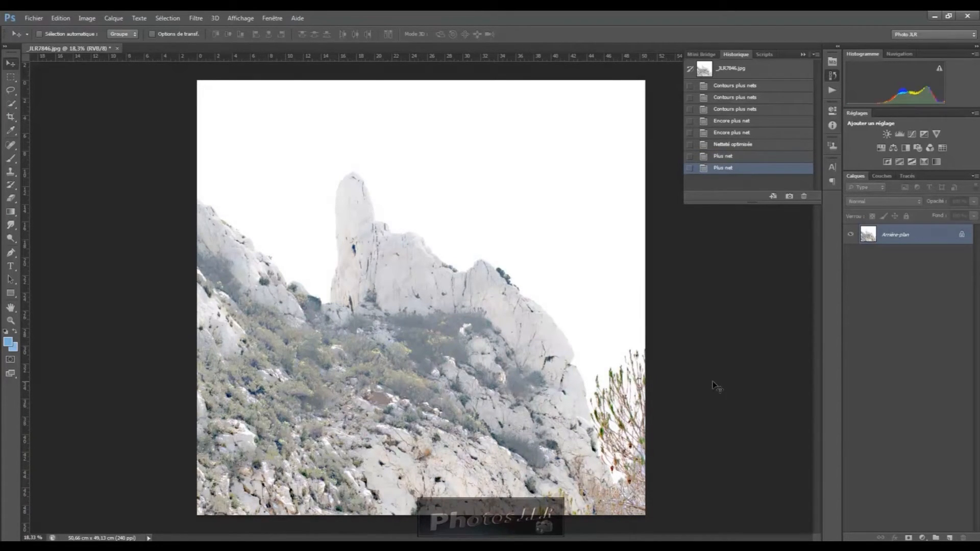
pyautogui.hotkey('ctrl', 'f')
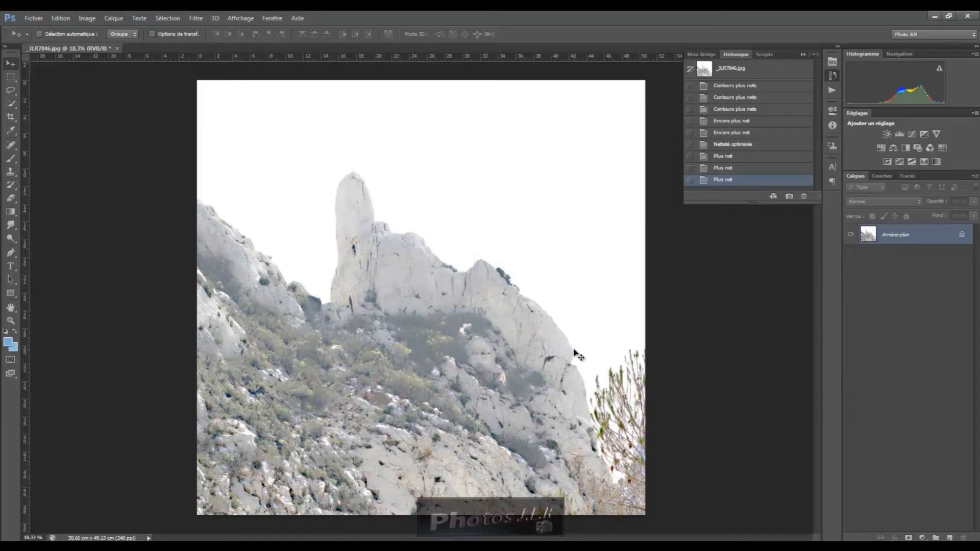
# Step: Compare the second and third Plus net states in the history and revert to the second one
pyautogui.click(746, 169)
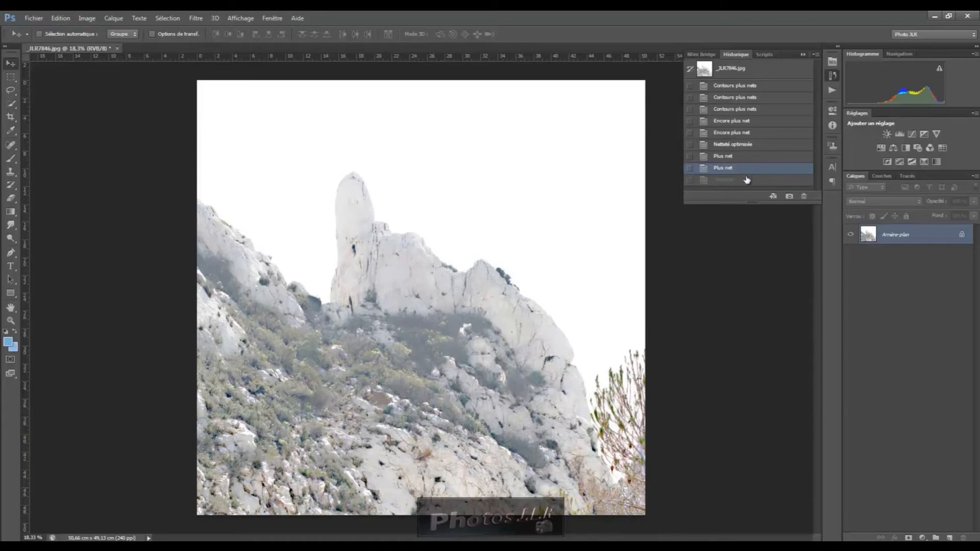
pyautogui.click(746, 181)
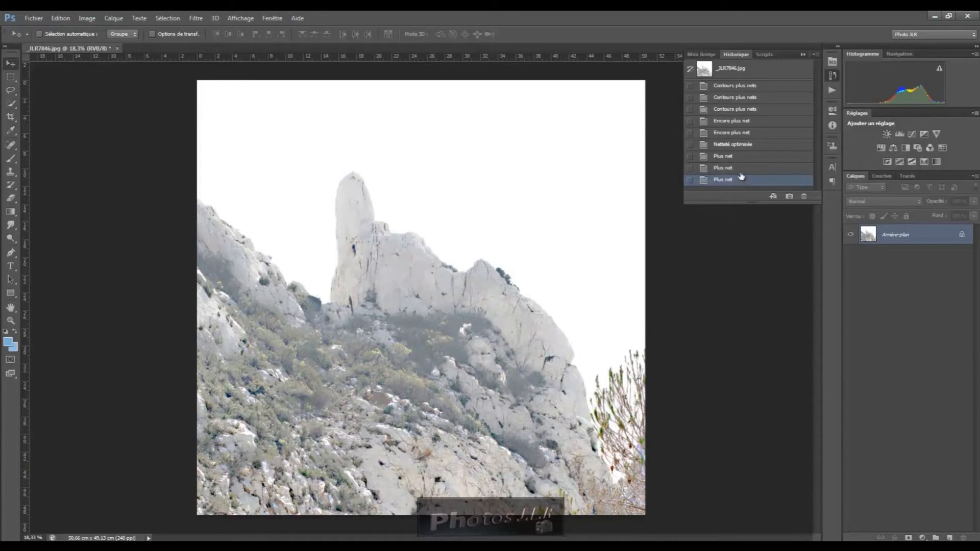
pyautogui.click(745, 170)
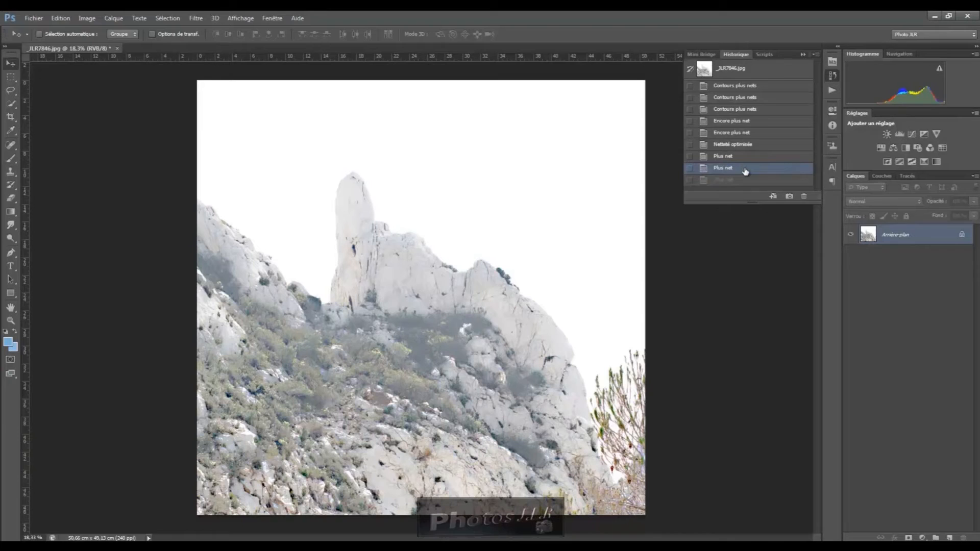
pyautogui.click(742, 244)
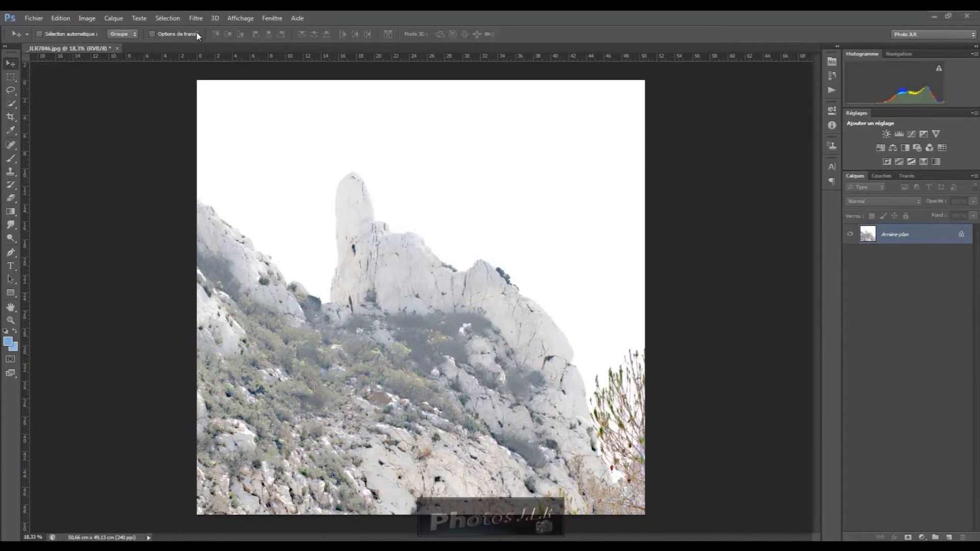
# Step: Reopen the Netteté optimisée filter and zoom its preview out to 25%
pyautogui.click(195, 18)
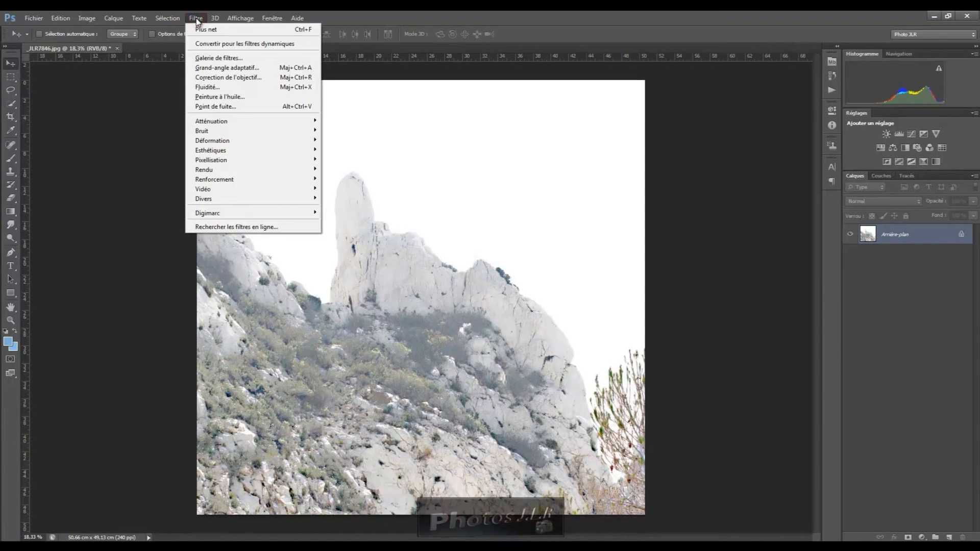
pyautogui.moveTo(228, 185)
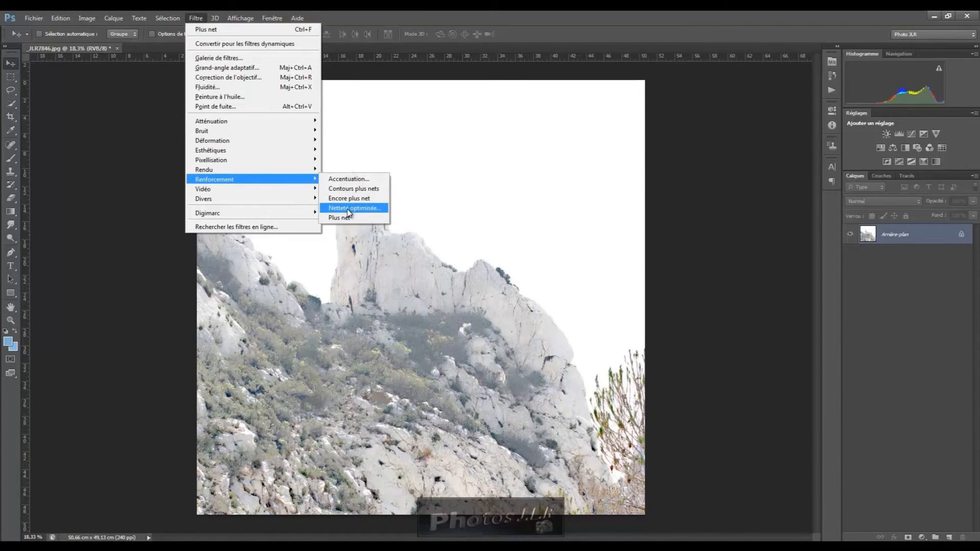
pyautogui.click(348, 209)
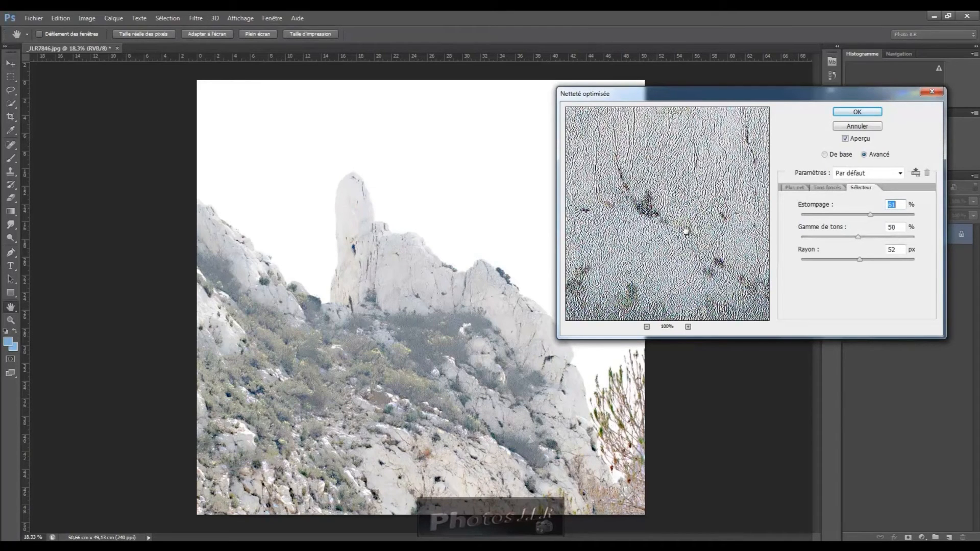
pyautogui.click(647, 326)
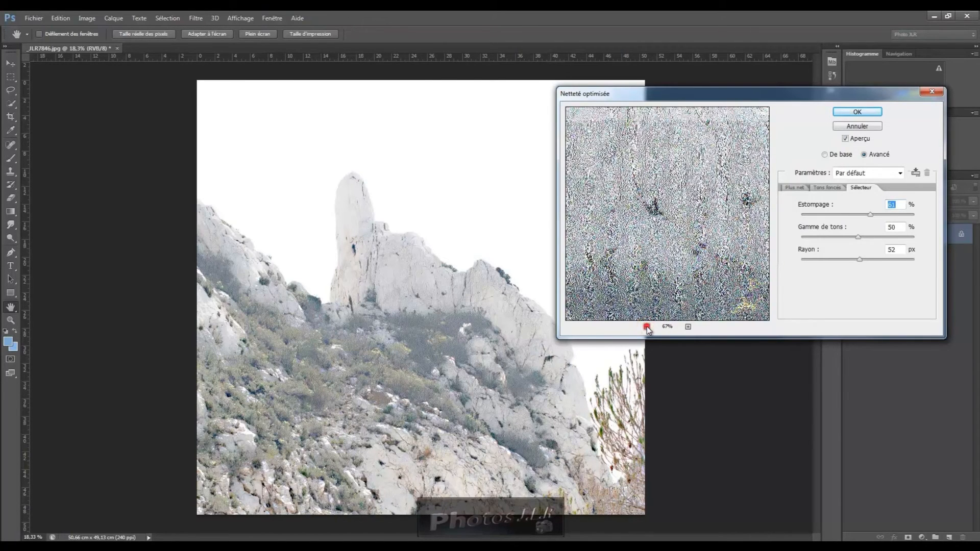
pyautogui.click(646, 327)
pyautogui.click(647, 326)
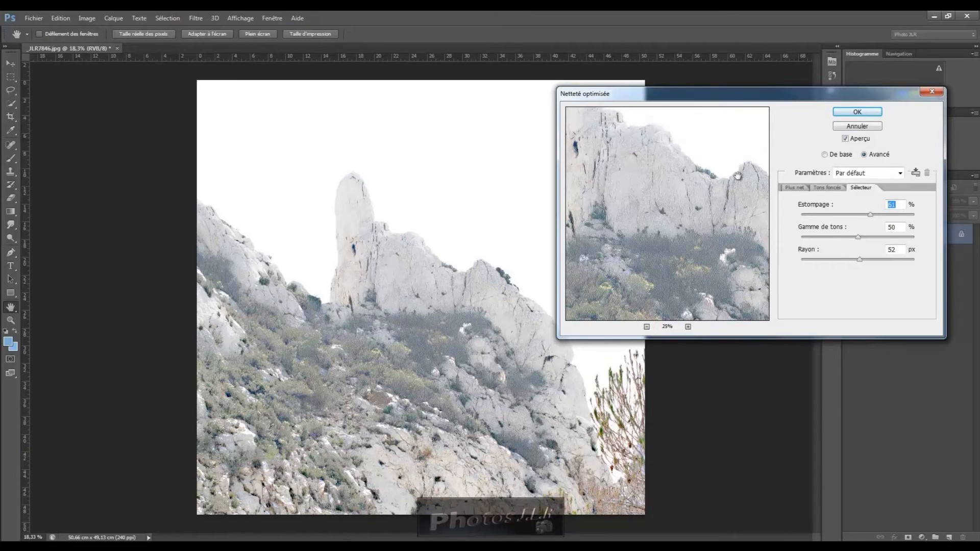
# Step: Load the saved JLR preset and set its Sélecteur Estompage to 65%
pyautogui.click(900, 174)
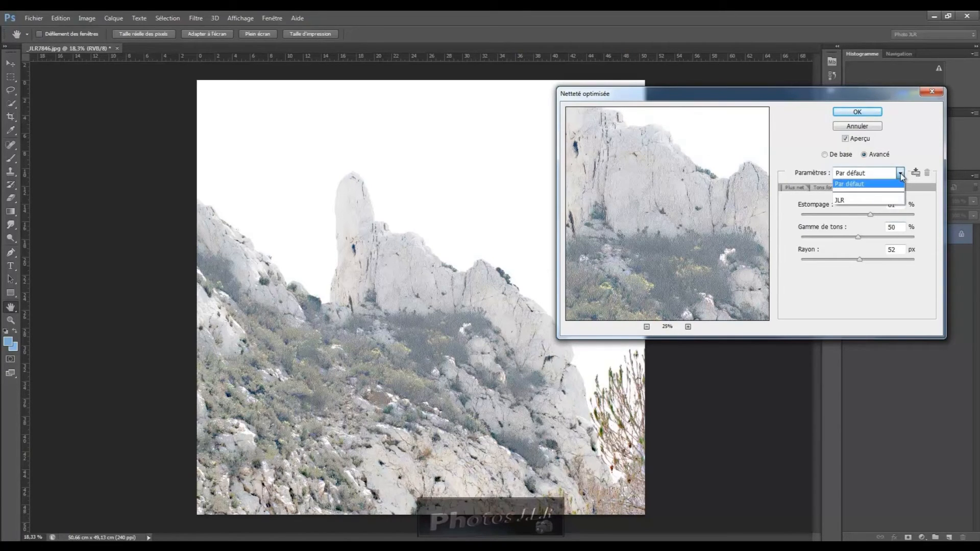
pyautogui.click(842, 201)
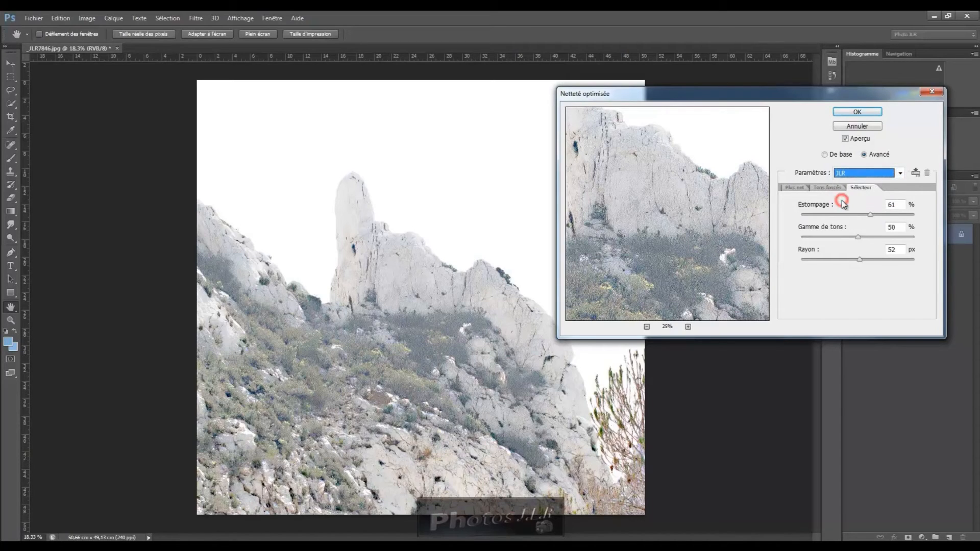
pyautogui.click(870, 215)
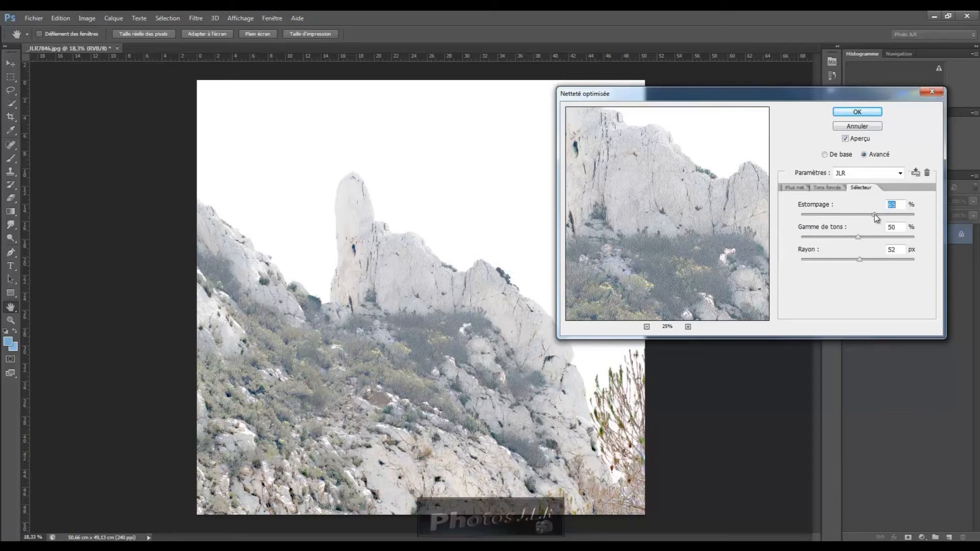
# Step: Check the JLR preset's Plus net settings and cancel the Netteté optimisée filter
pyautogui.click(796, 188)
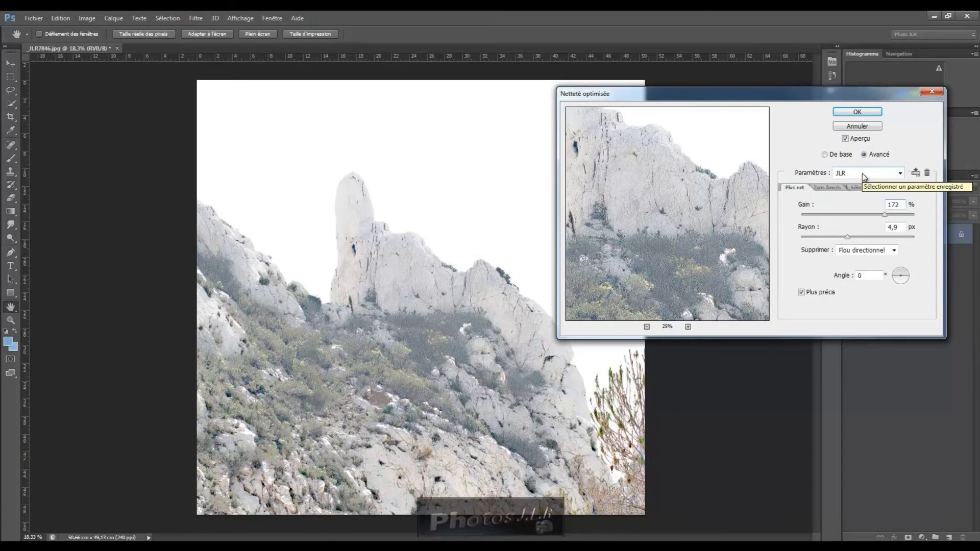
pyautogui.click(856, 126)
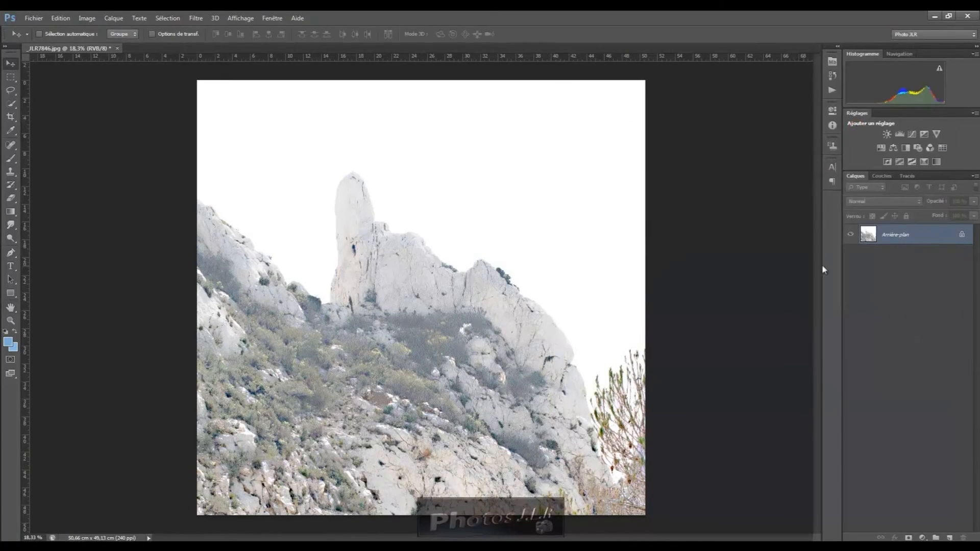
# Step: Add a Niveaux adjustment layer above the photo and raise its black input level to 52
pyautogui.click(898, 133)
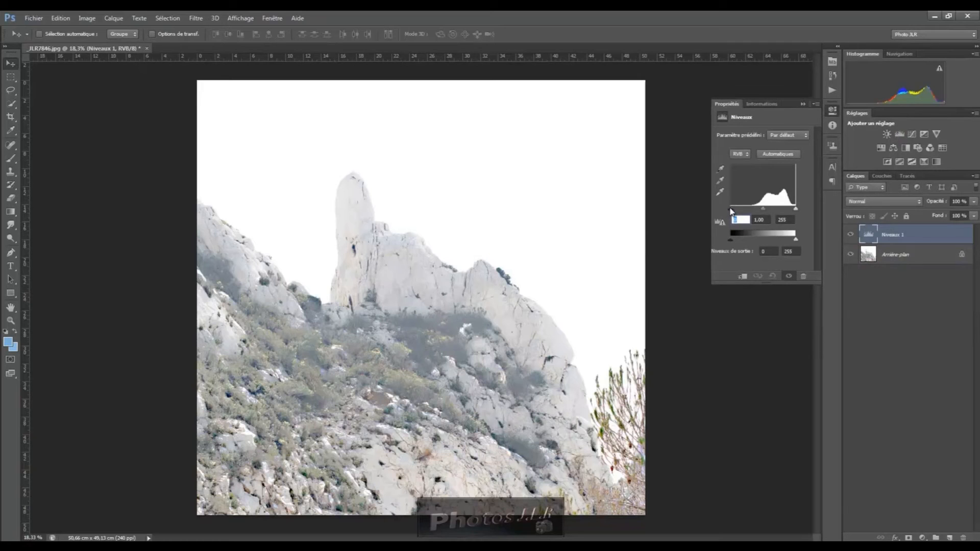
pyautogui.moveTo(731, 210); pyautogui.dragTo(744, 211)
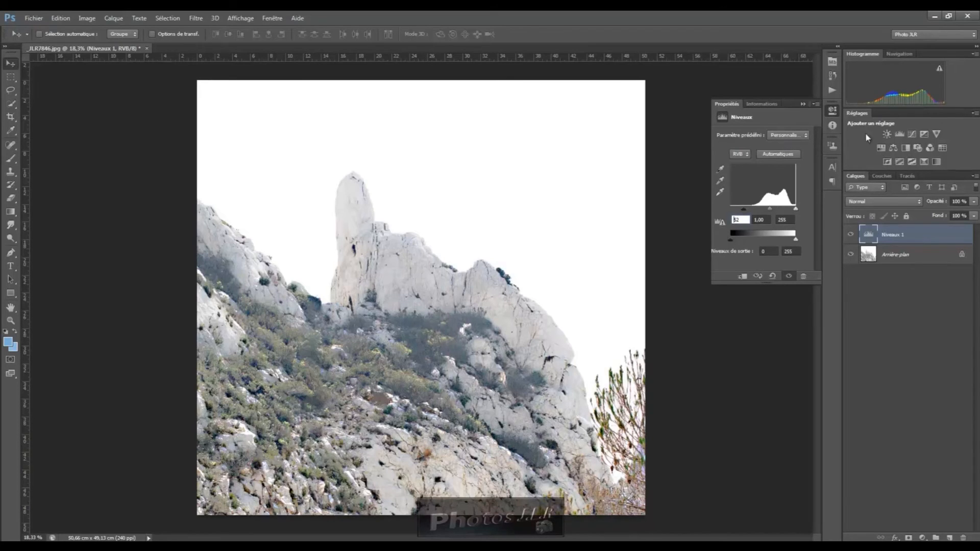
# Step: Add a Luminosité/Contraste adjustment layer above the Niveaux layer, deleting the duplicate so only one is kept
pyautogui.click(887, 133)
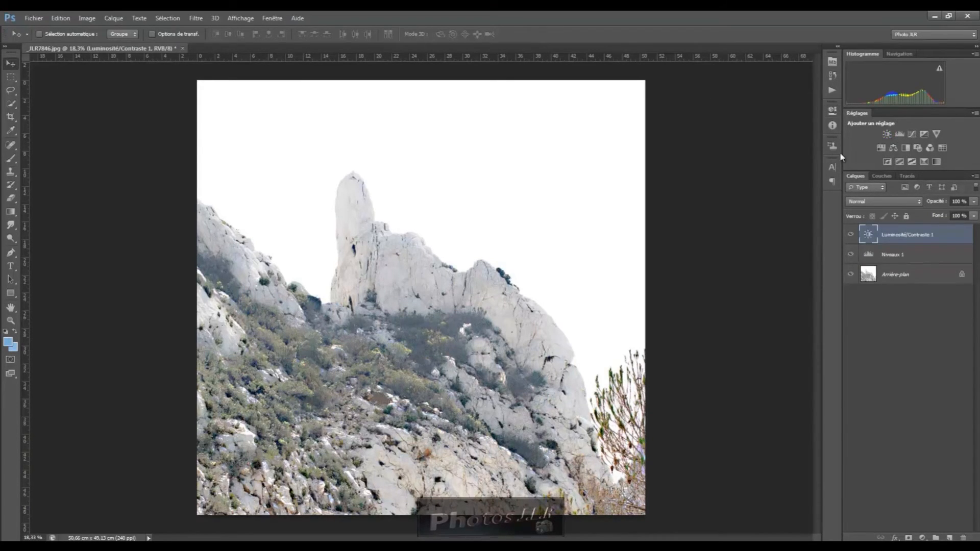
pyautogui.click(887, 134)
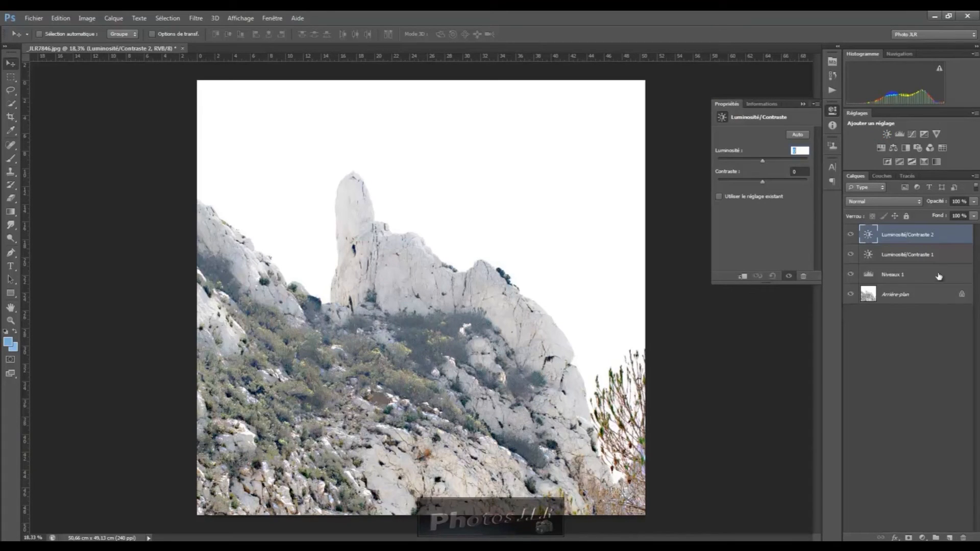
pyautogui.moveTo(929, 254); pyautogui.dragTo(964, 537)
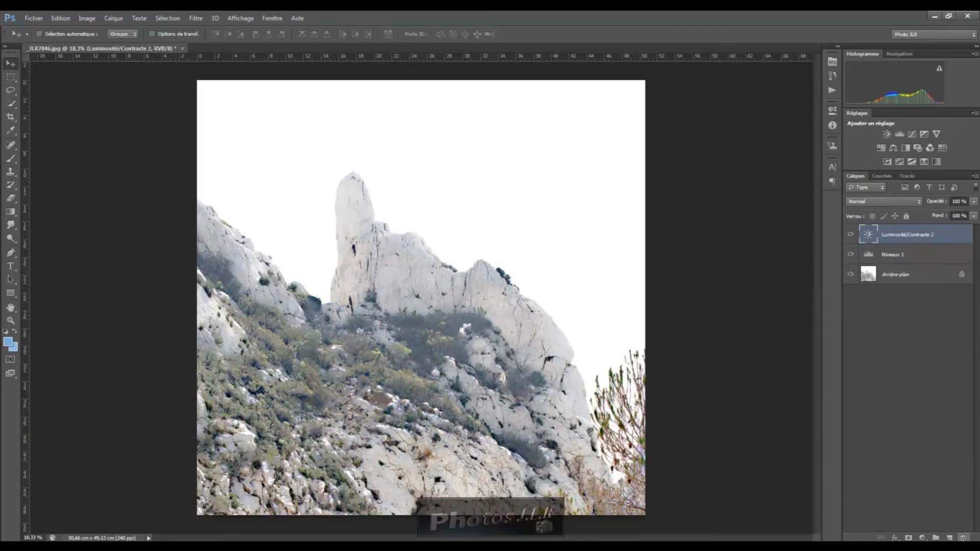
# Step: Set the Luminosité/Contraste layer's brightness to -12 and raise its contrast slightly
pyautogui.doubleClick(867, 234)
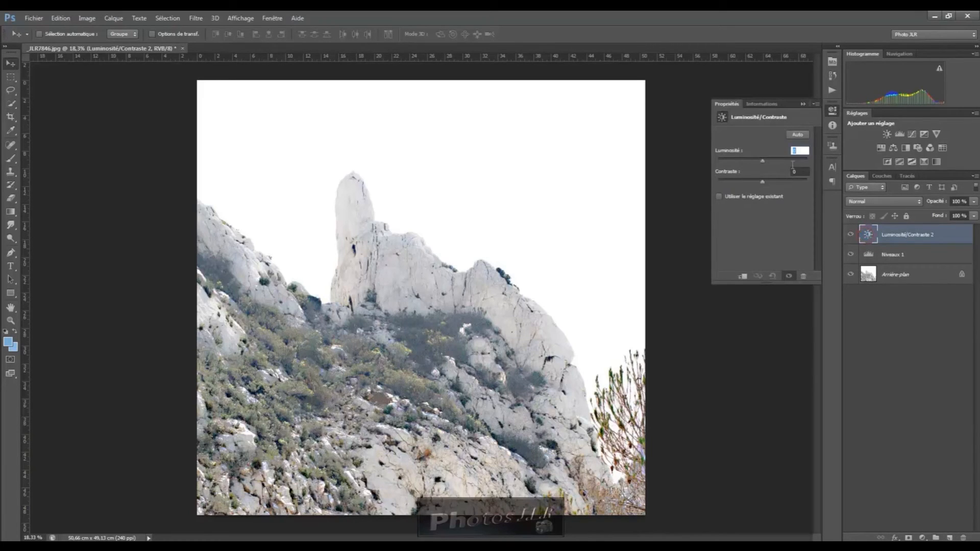
pyautogui.moveTo(762, 161)
pyautogui.mouseDown()
pyautogui.moveTo(773, 161)
pyautogui.moveTo(760, 164)
pyautogui.mouseUp()
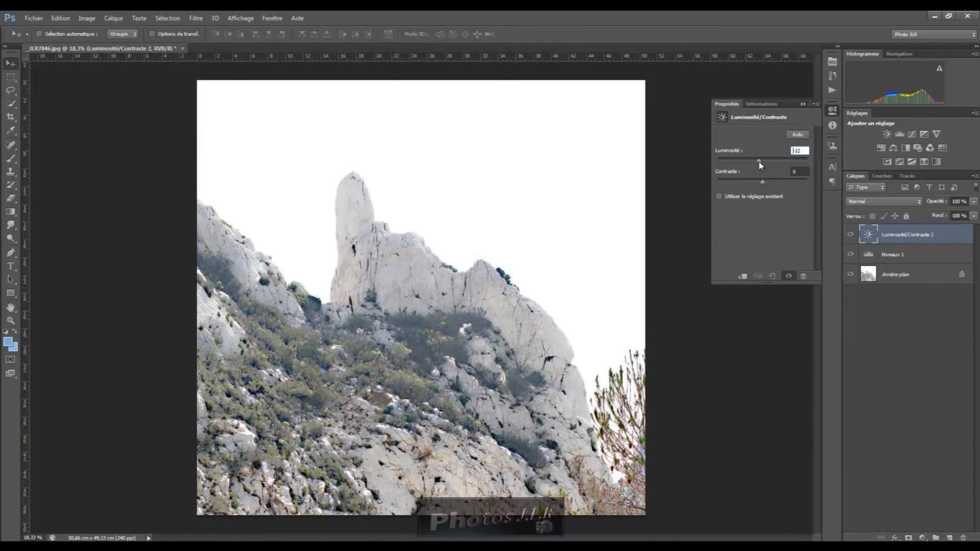
pyautogui.moveTo(769, 180); pyautogui.dragTo(768, 182)
pyautogui.click(803, 106)
# Step: Compare the original photo with the finished version through the history, returning to the latest Luminosité/Contraste state
pyautogui.click(832, 76)
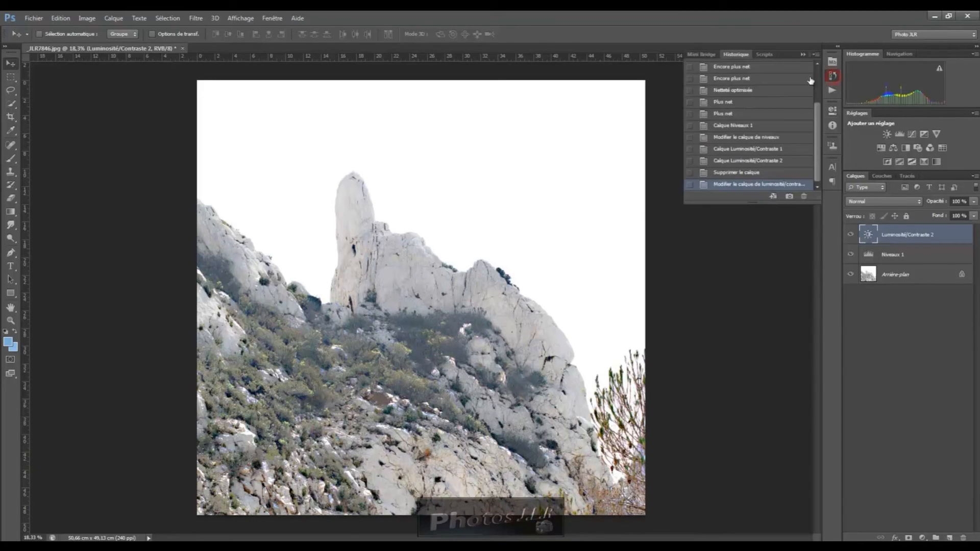
pyautogui.moveTo(818, 136); pyautogui.dragTo(819, 94)
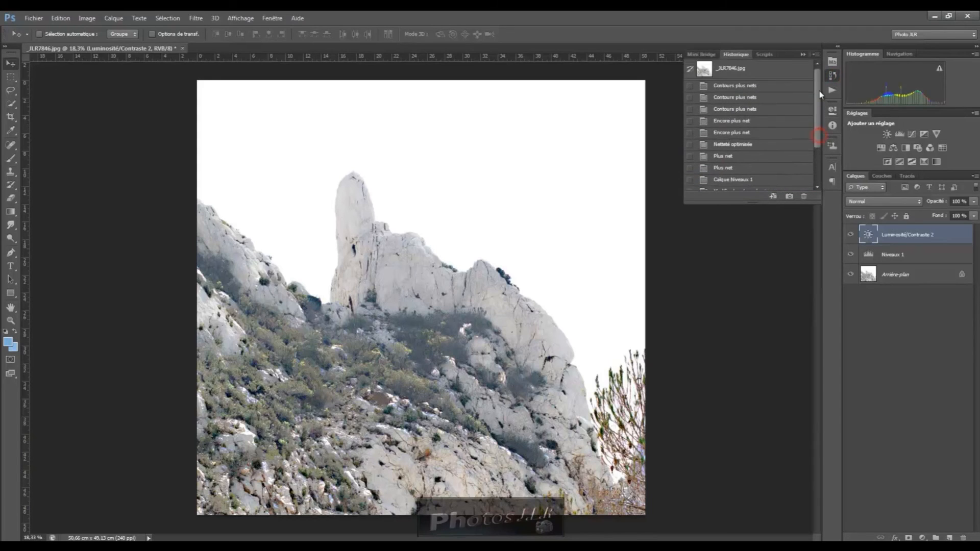
pyautogui.click(726, 71)
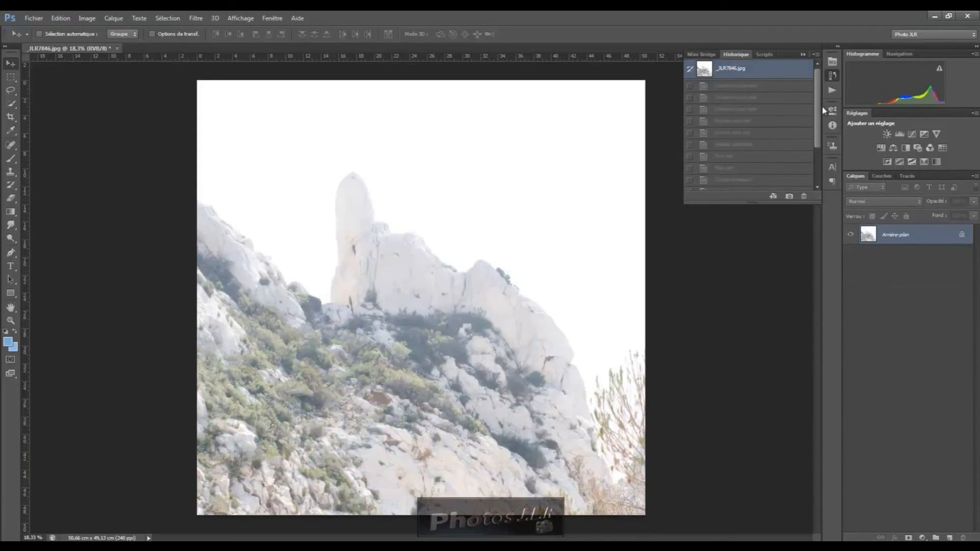
pyautogui.moveTo(821, 106); pyautogui.dragTo(822, 153)
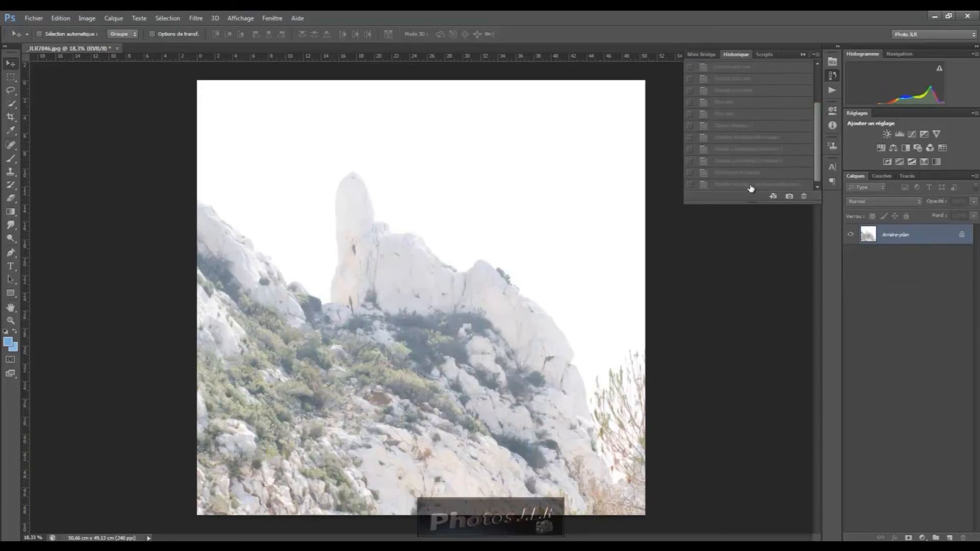
pyautogui.click(750, 185)
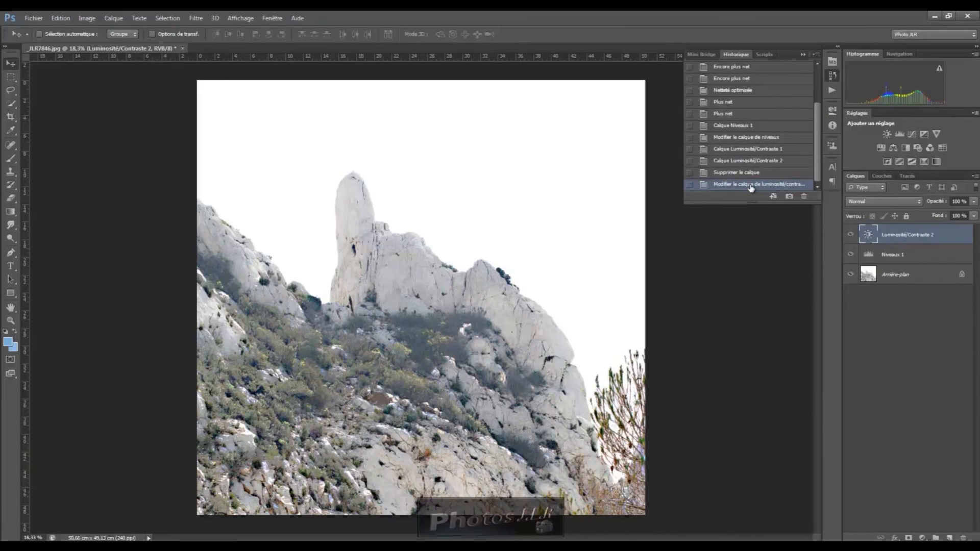
pyautogui.click(708, 147)
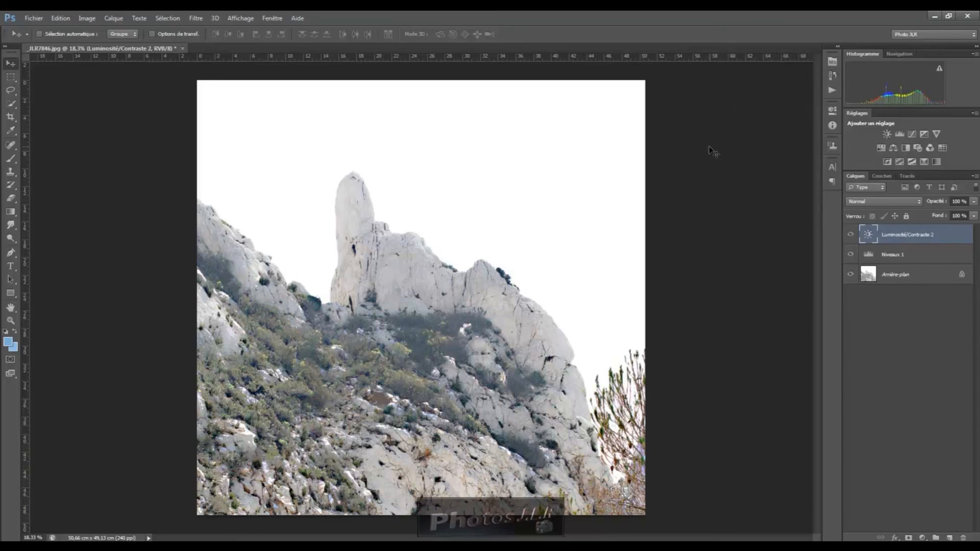